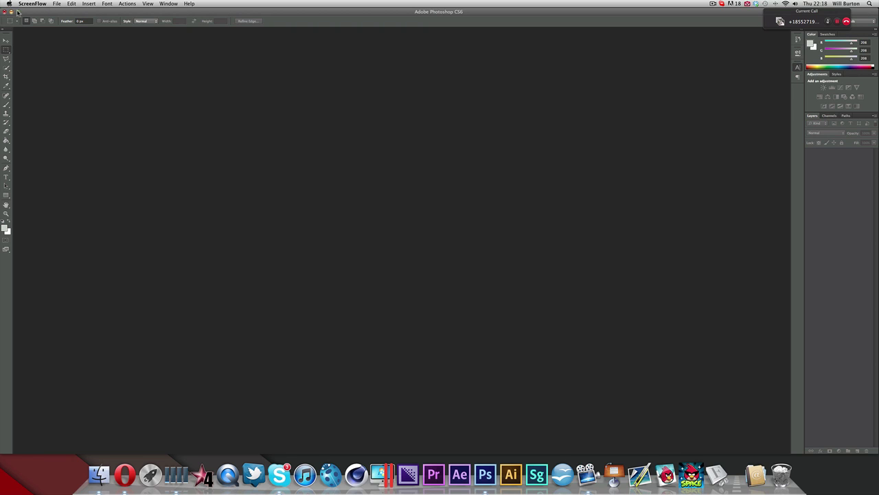
Step: Create a new document 1000 pixels wide and 1000 pixels high
left_click(66, 14)
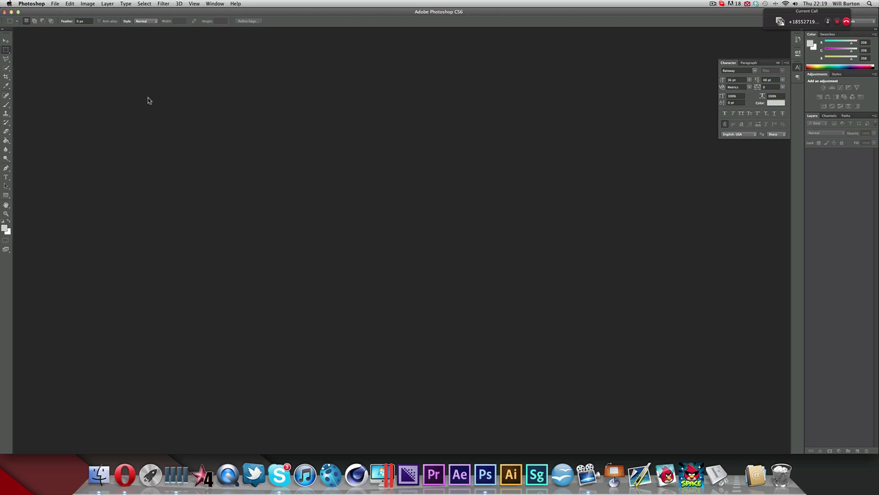
left_click(54, 4)
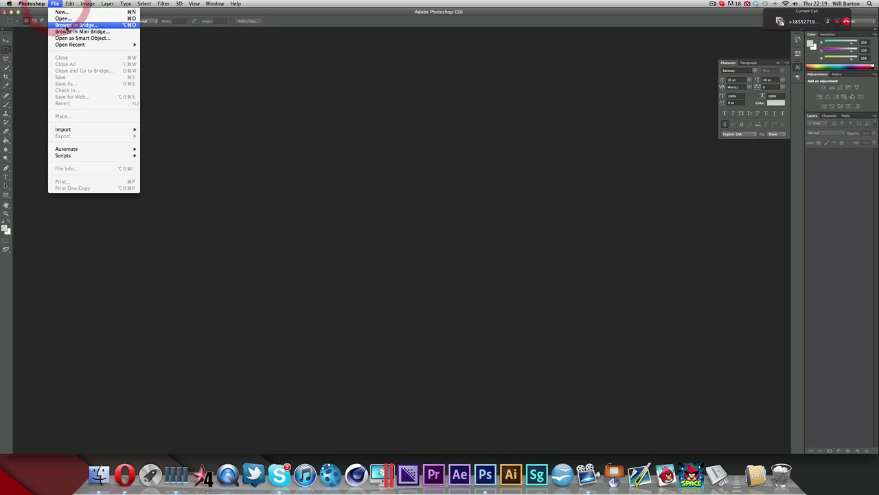
left_click(61, 12)
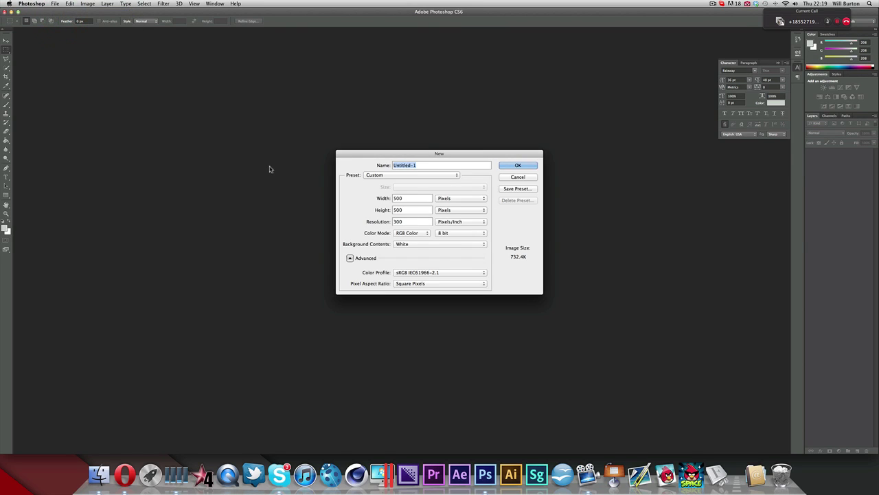
double_click(399, 199)
type("100")
key("Tab")
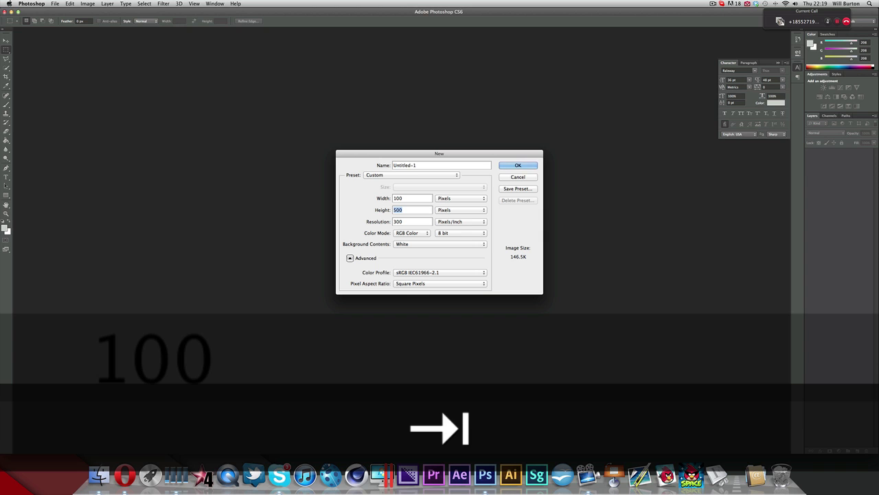
left_click(417, 199)
type("0")
key("Tab")
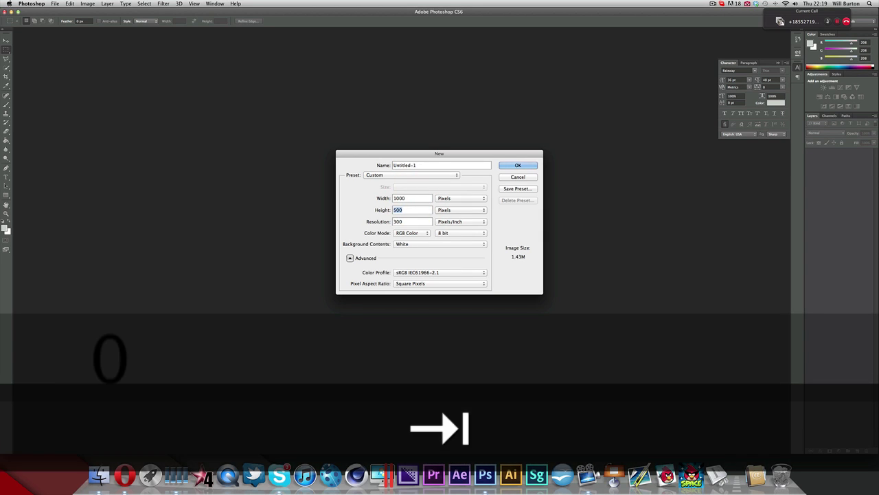
type("1000")
key("Return")
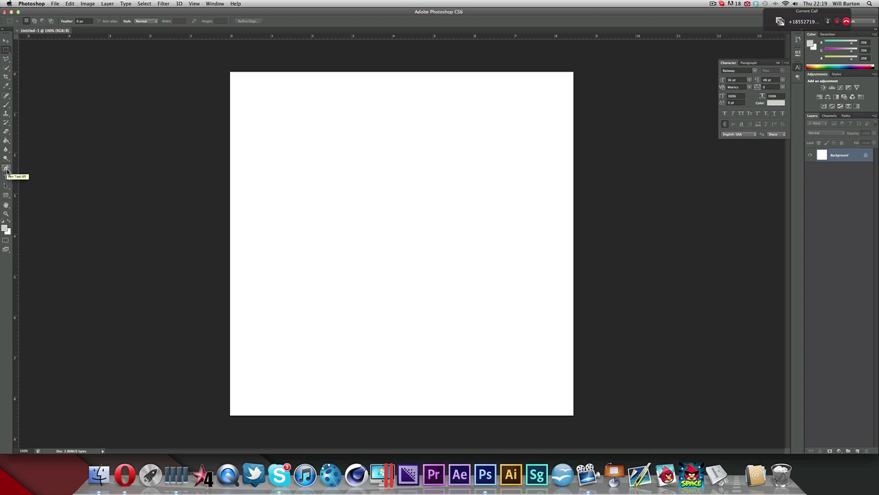
Step: Activate the Pen tool and place a vertical guide through the horizontal centre of the canvas
left_click(7, 170)
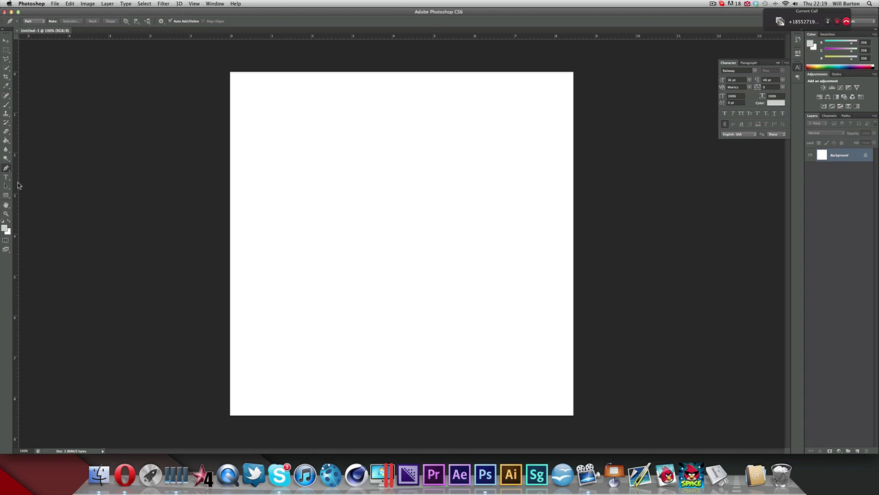
left_click_drag(18, 185, 402, 233)
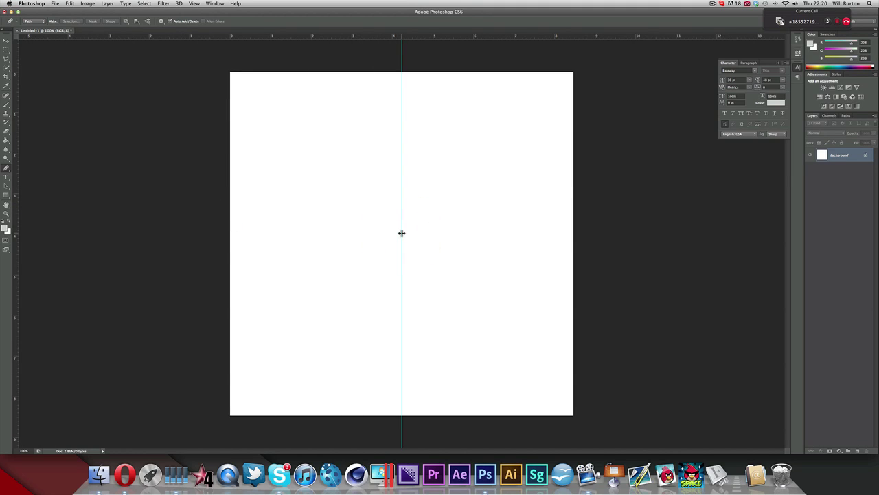
key("super+r")
key("super+r")
left_click_drag(16, 139, 7, 158)
Step: Add a new layer above the background and set the foreground colour to dark grey (RGB 61, 61, 61)
left_click(858, 451)
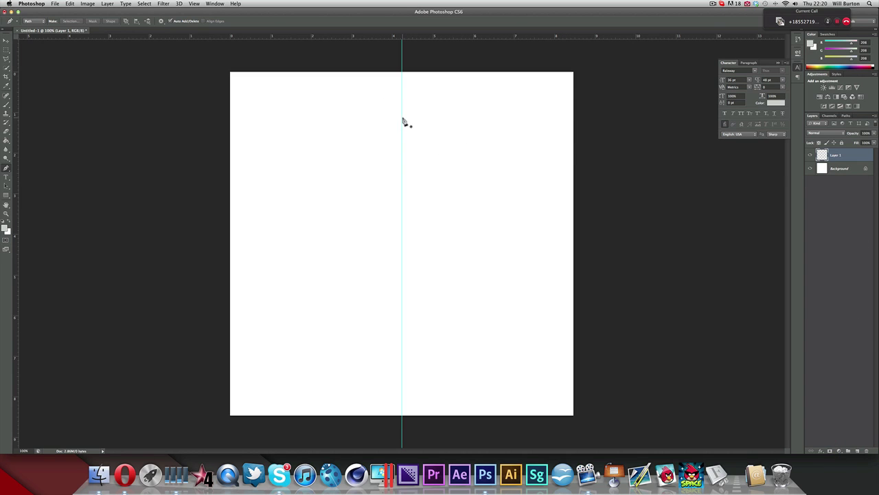
left_click(5, 228)
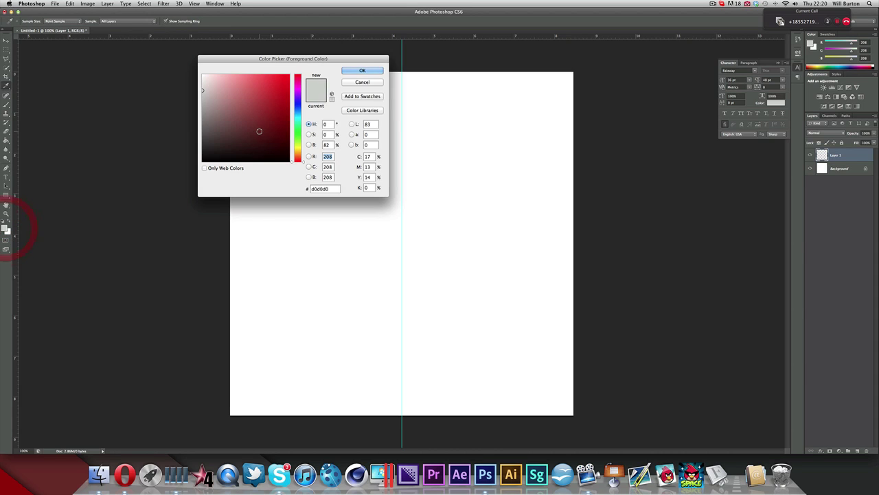
left_click(189, 139)
left_click(360, 70)
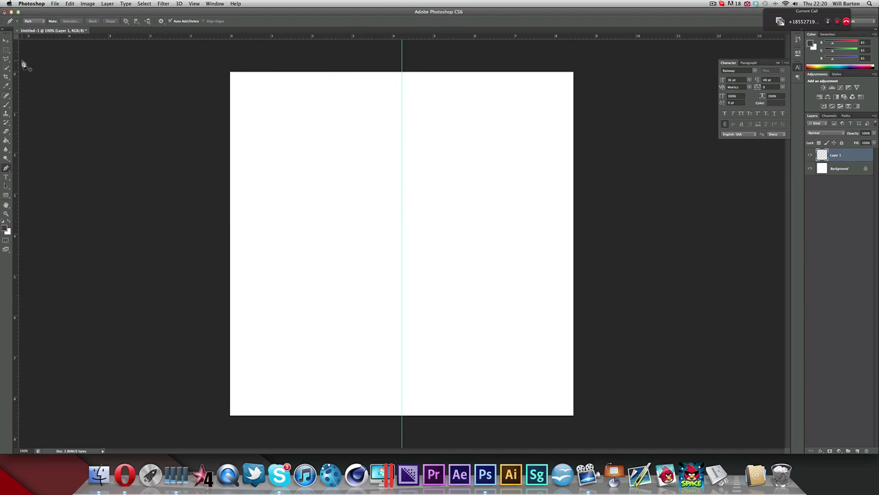
Step: Set the Pen tool's drawing mode to Path
left_click(39, 22)
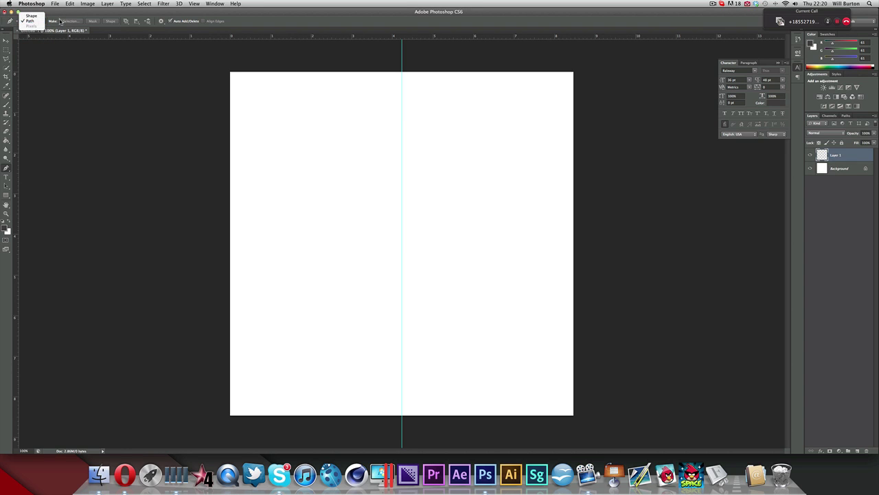
left_click(61, 21)
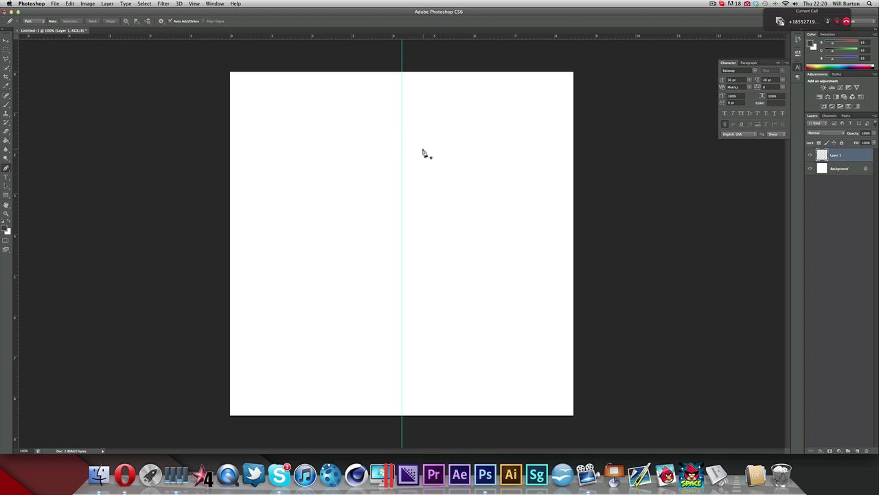
left_click(40, 22)
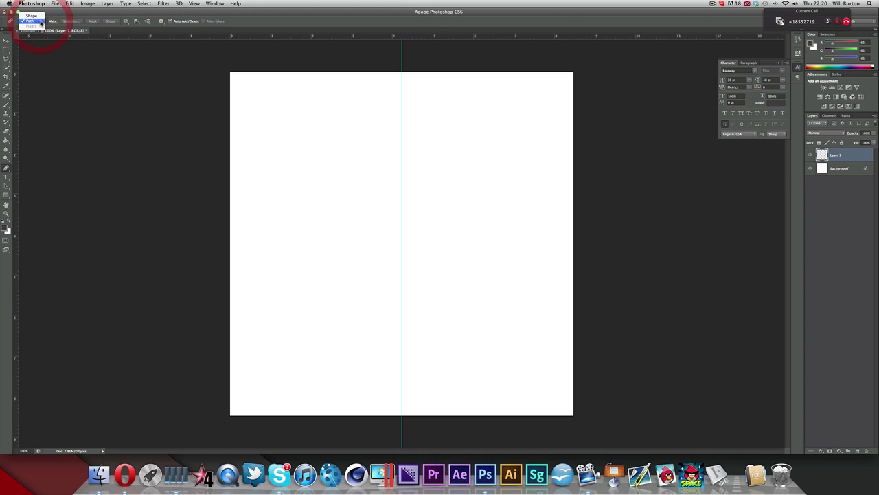
left_click(40, 23)
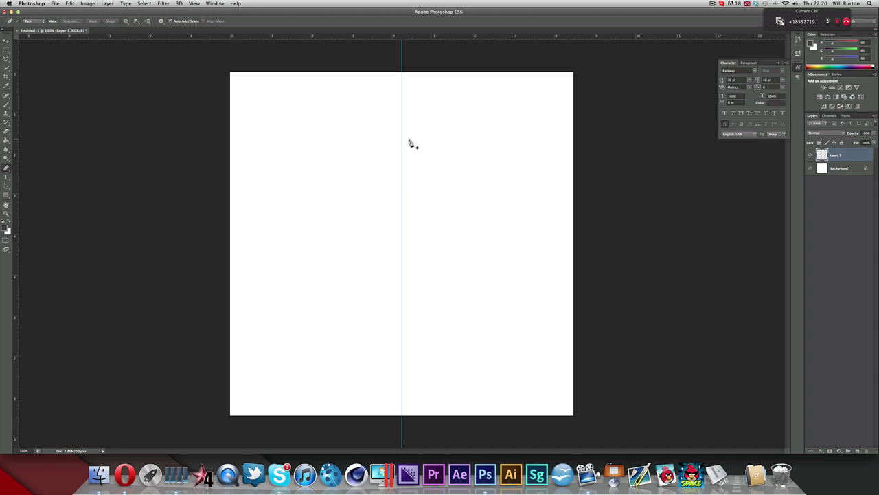
Step: Start the letter B outline with a straight horizontal top edge running rightward from the centre guide
left_click(402, 127)
key("shift")
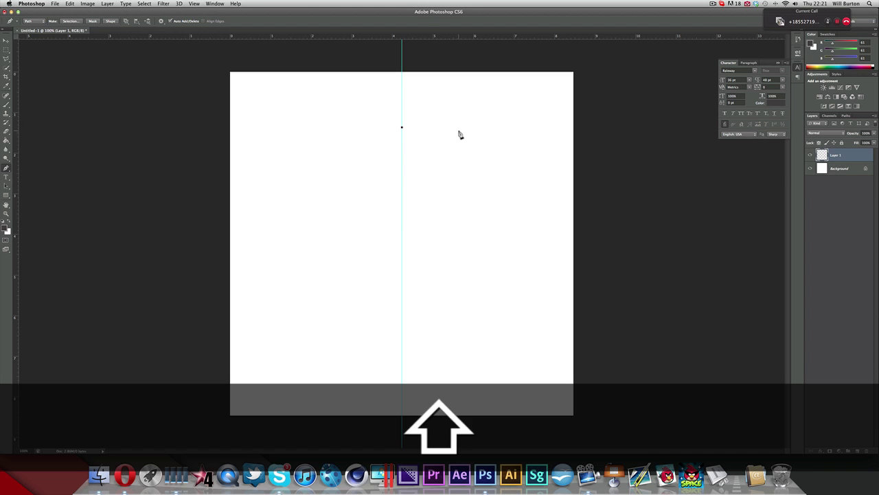
left_click(460, 128, "shift")
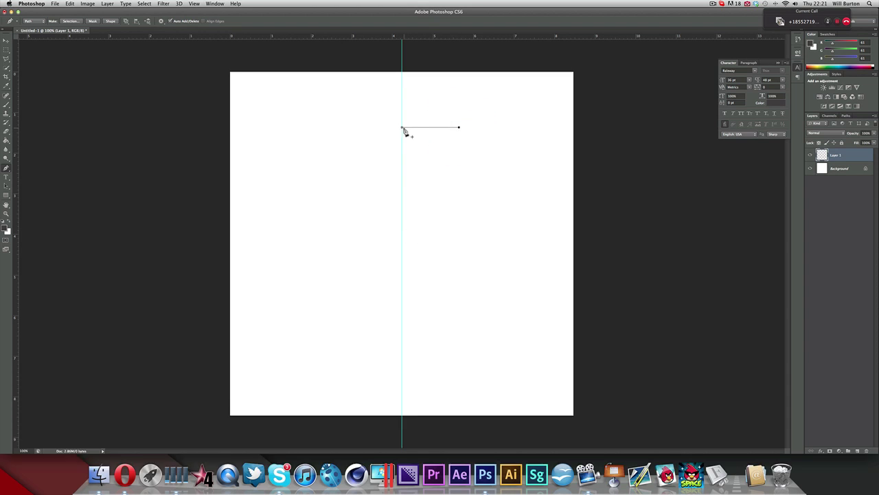
key("shift")
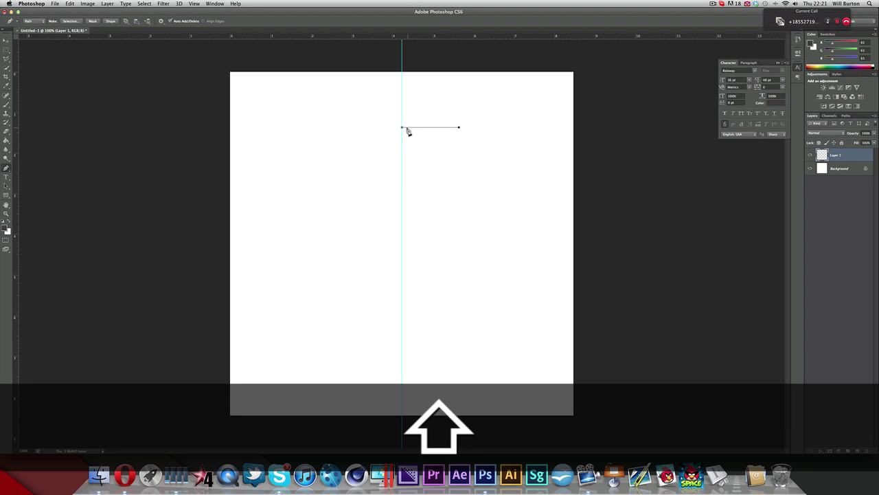
key("shift")
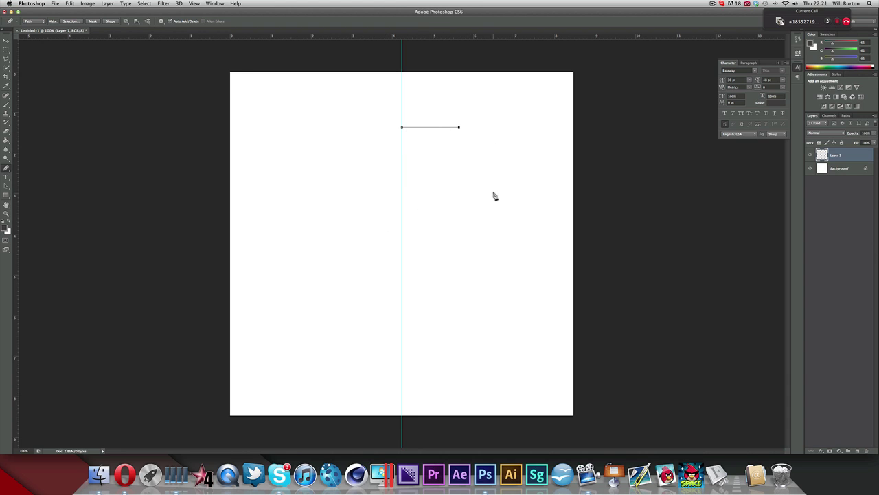
key("shift")
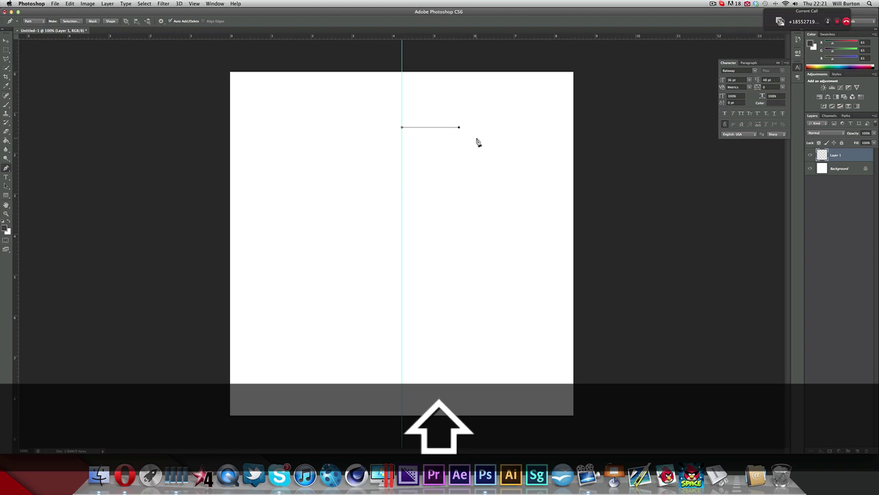
Step: Complete the B outline with chamfered right corners, a small notch midway down the right side and a straight bottom edge, closing it along the guide
left_click(472, 140, "shift")
left_click(471, 187, "shift")
left_click(463, 195, "shift")
left_click(473, 202, "shift")
left_click(473, 252, "shift")
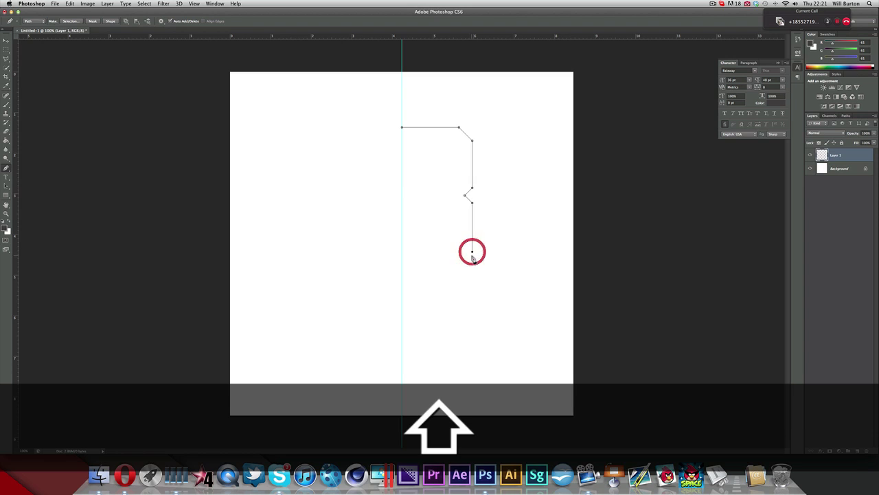
left_click(459, 264, "shift")
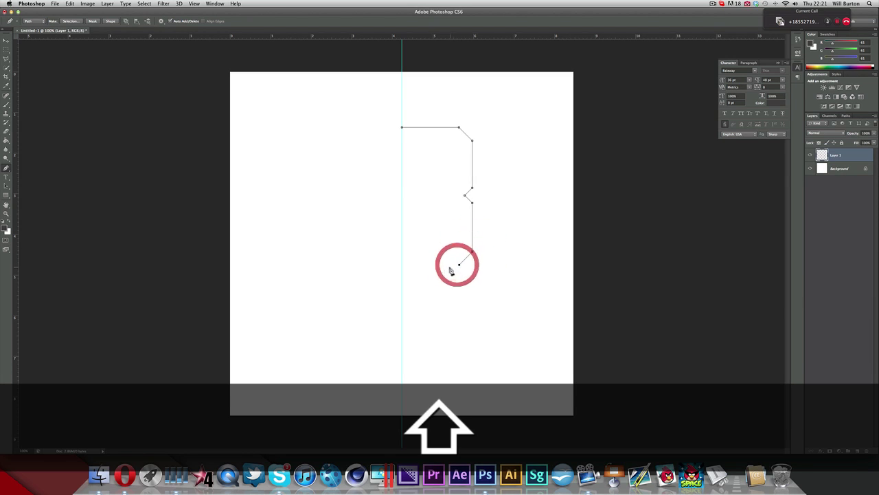
left_click(401, 269, "shift")
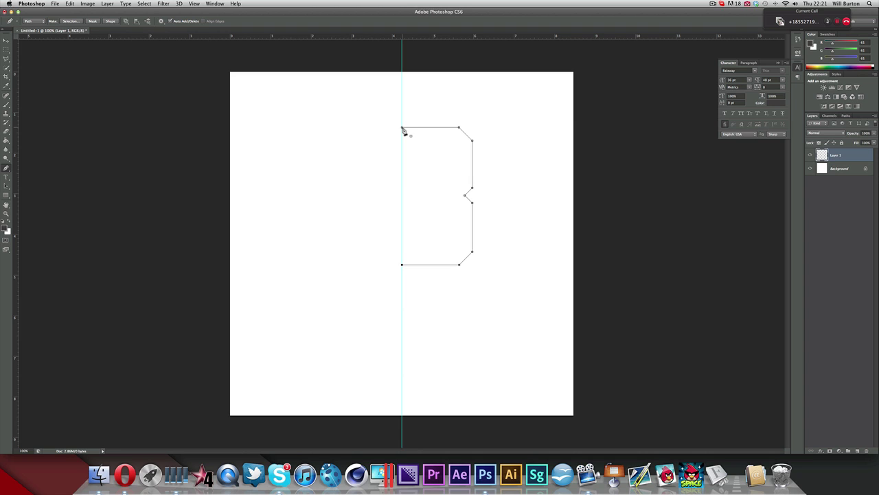
left_click(402, 128)
Step: Fill the closed B path with the foreground colour in Normal mode at 100% opacity
right_click(427, 144)
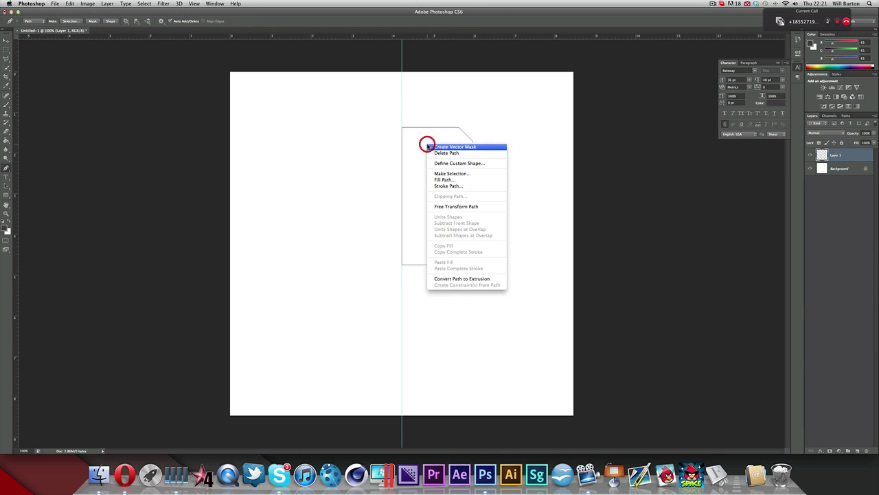
left_click(445, 180)
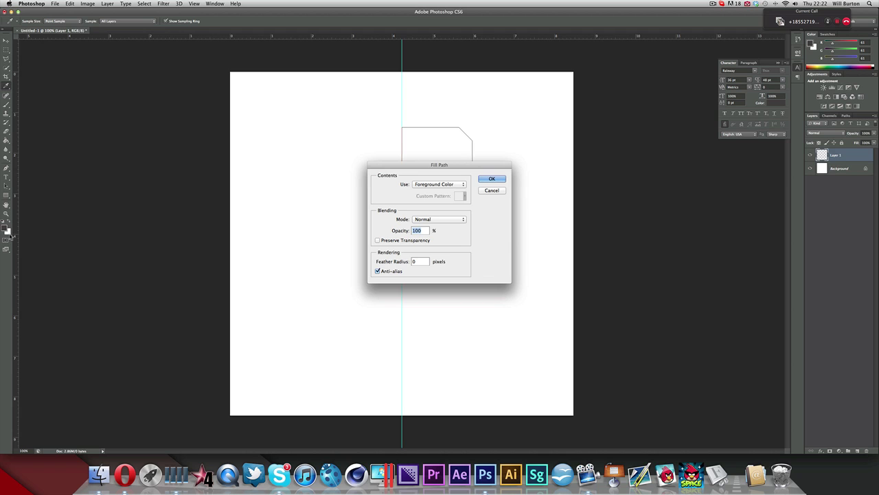
left_click(422, 187)
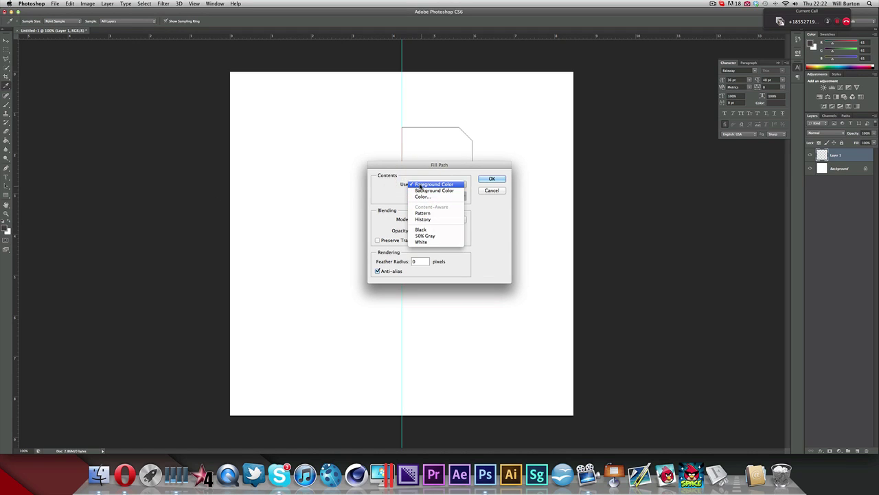
left_click(429, 184)
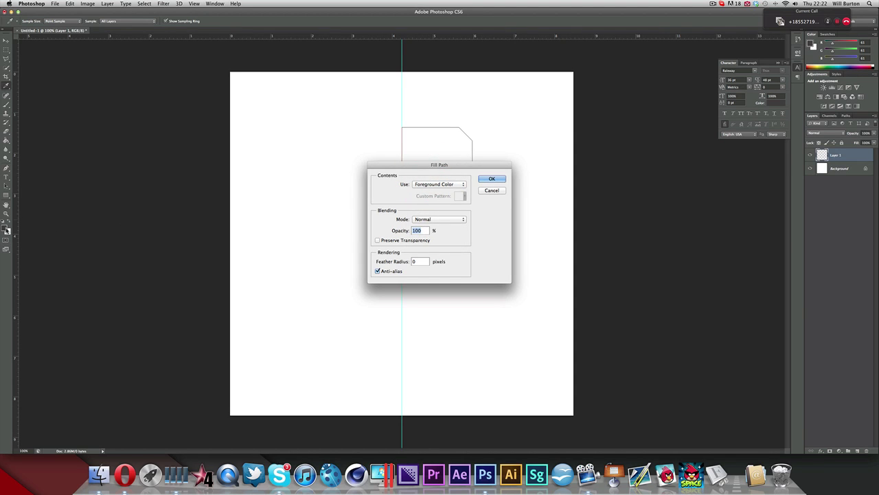
left_click(494, 179)
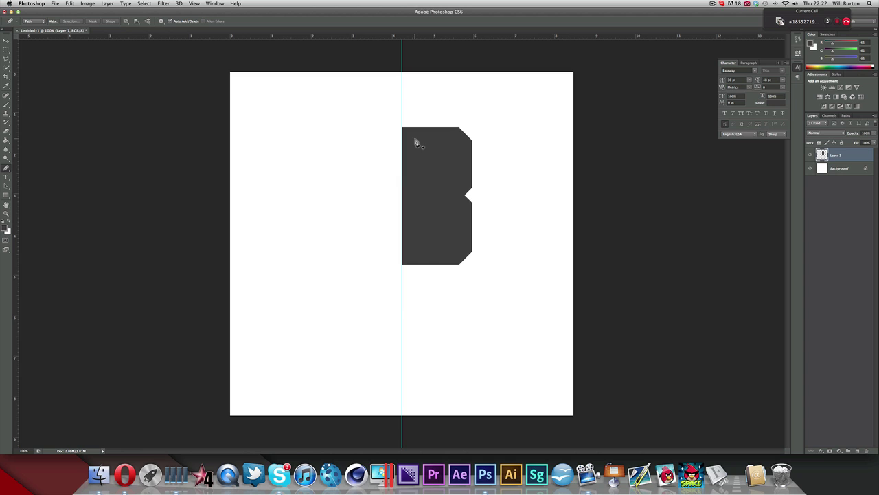
Step: Add another layer and draw a closed path with chamfered right corners inside the upper half of the B
left_click(857, 451)
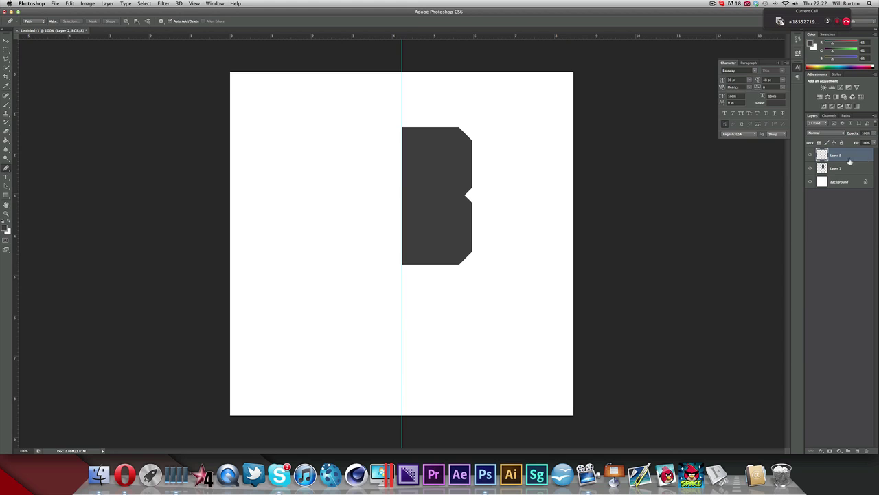
left_click(414, 140)
left_click(453, 141, "shift")
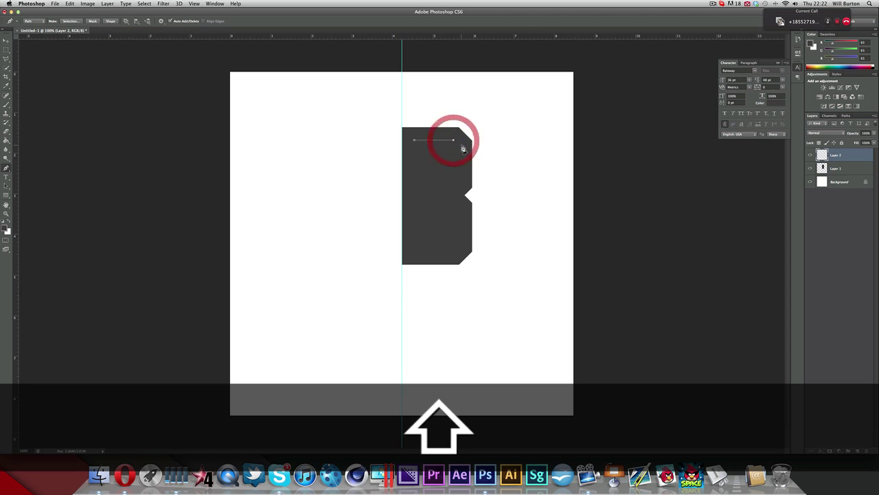
left_click(459, 145, "shift")
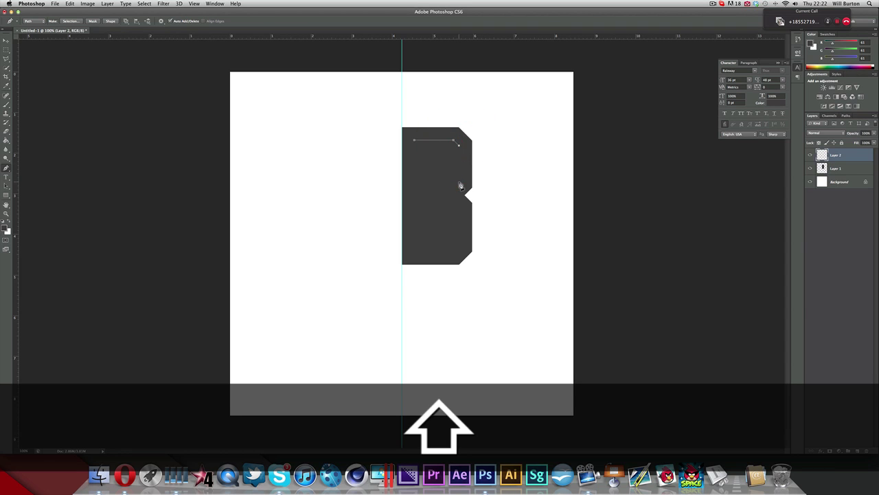
left_click(458, 182, "shift")
key("super+z")
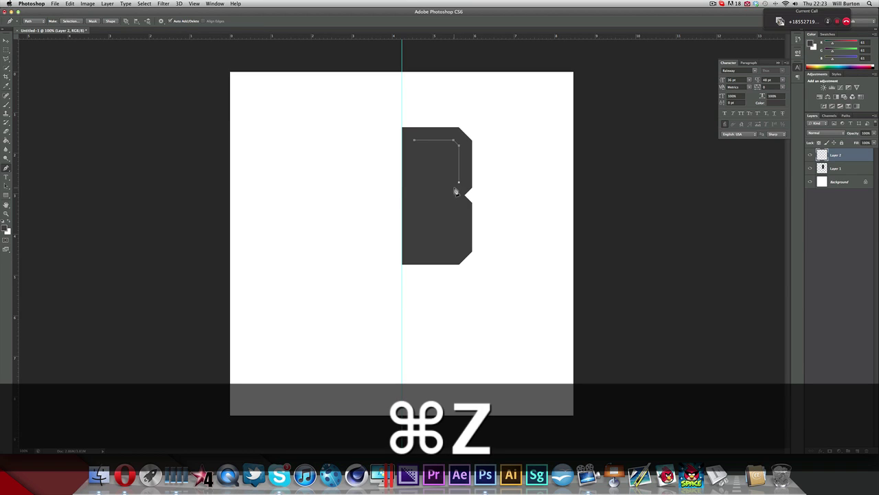
left_click(454, 186)
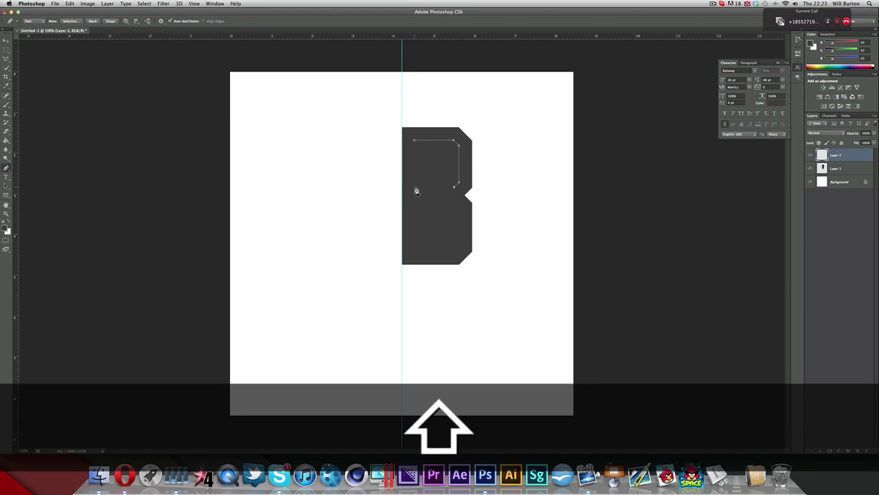
left_click(416, 186)
left_click(414, 141)
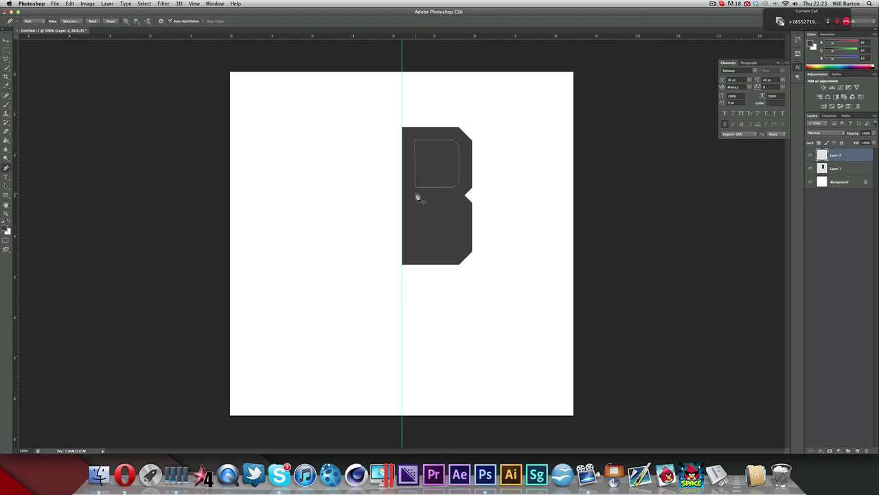
Step: Make a new anti-aliased selection with 0-pixel feather from the inner path and delete that area from the B on Layer 1
right_click(429, 160)
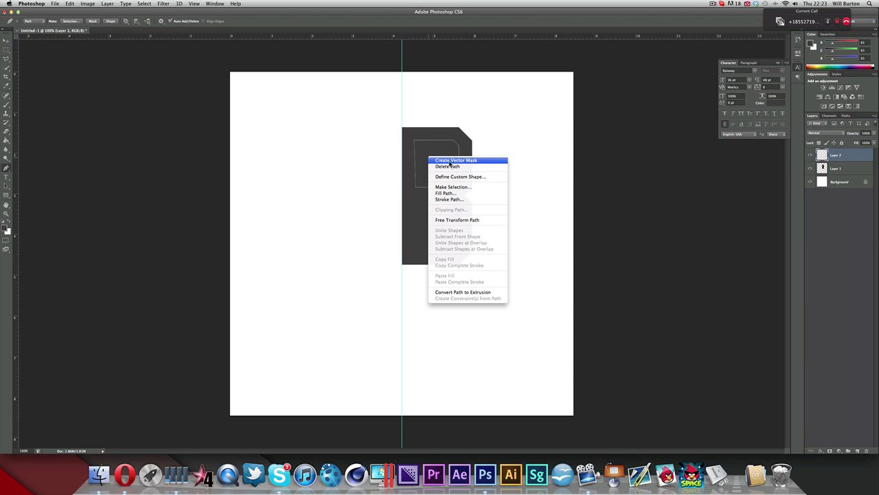
left_click(490, 190)
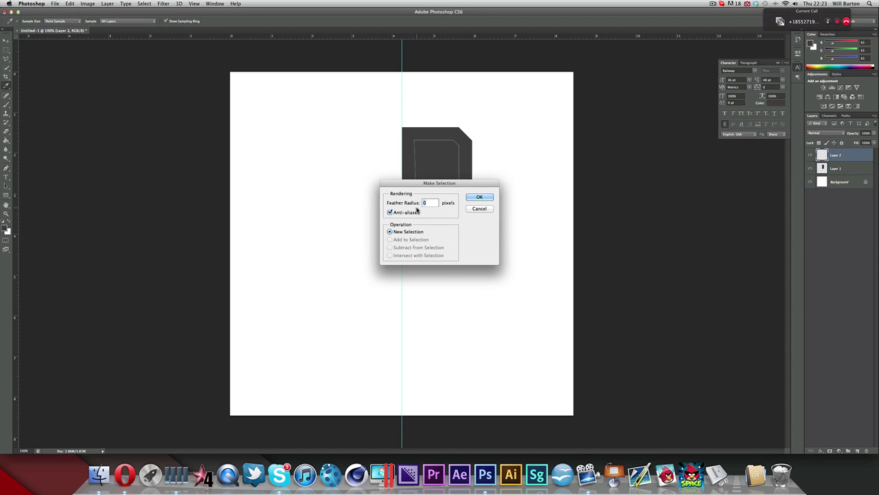
left_click(480, 197)
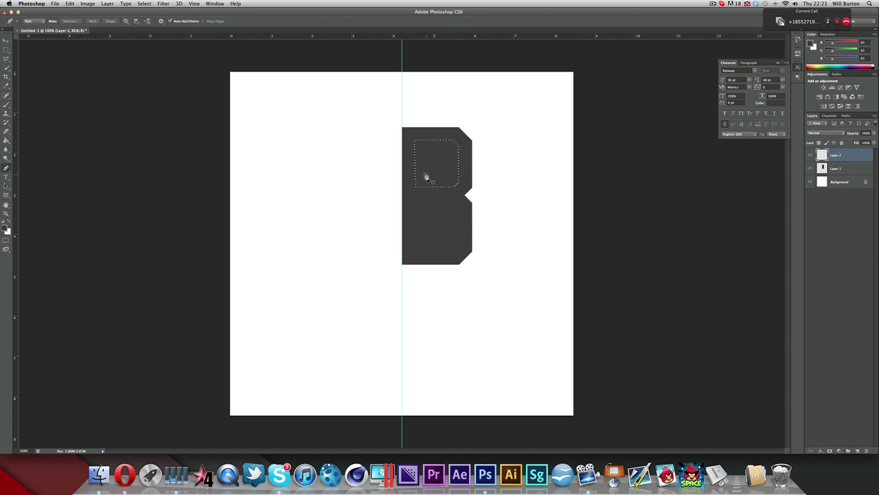
left_click(7, 52)
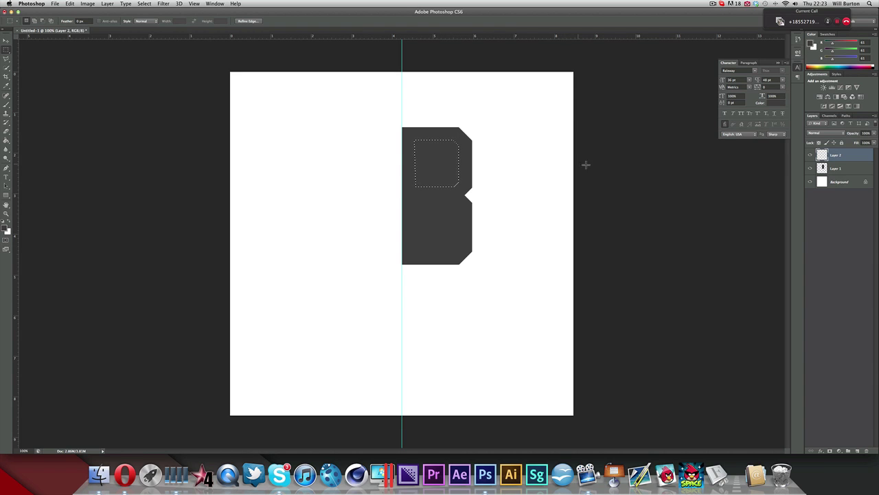
left_click(857, 168)
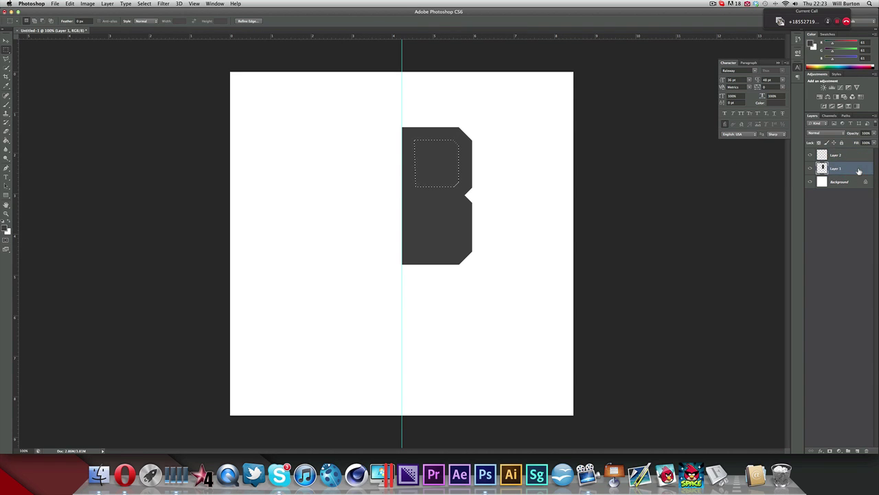
key("Delete")
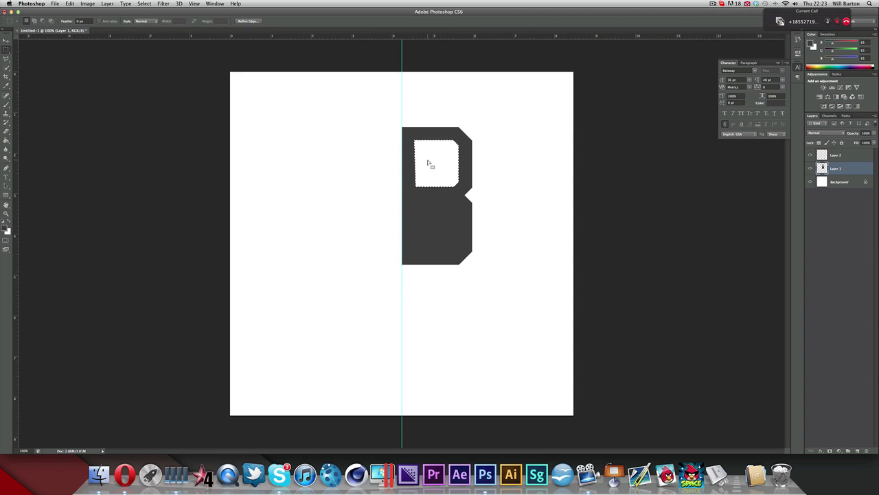
Step: Move the selection into the lower half of the B, delete that area to form the second opening, and deselect
left_click_drag(430, 152, 428, 219)
key("Delete")
left_click(438, 226)
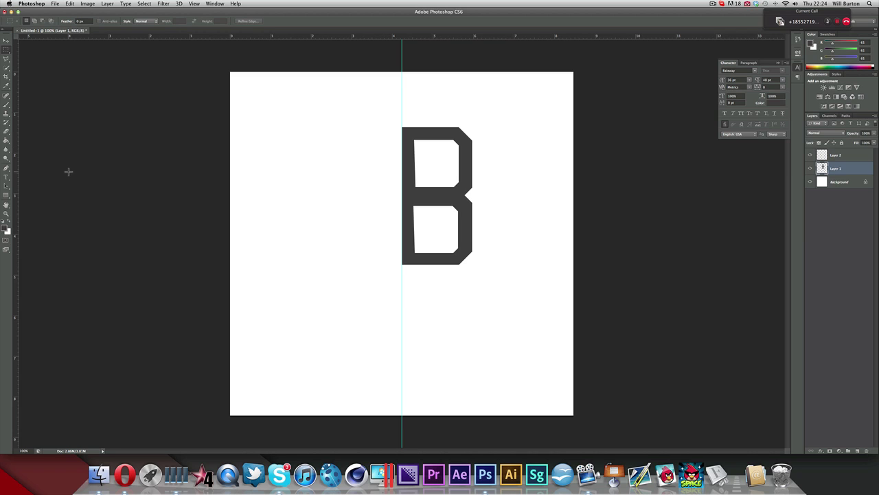
Step: Merge the empty Layer 2 down into Layer 1 and add a new layer above it
left_click(8, 169)
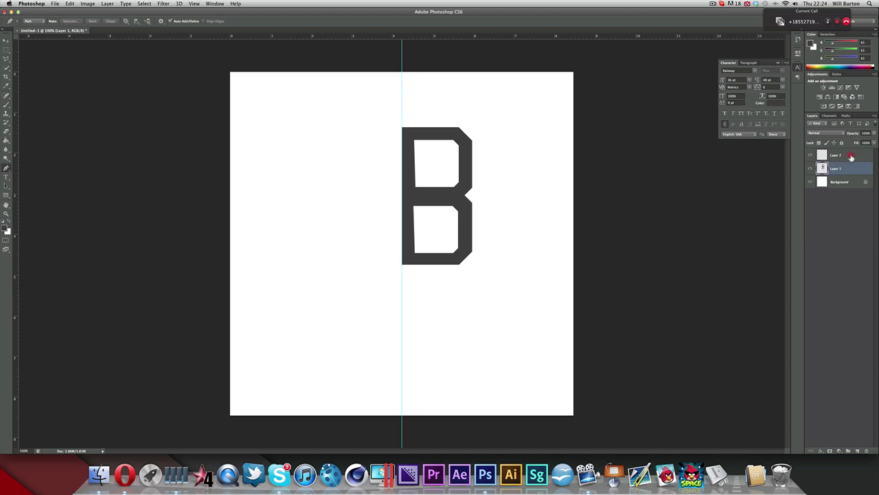
left_click(852, 157)
key("super+e")
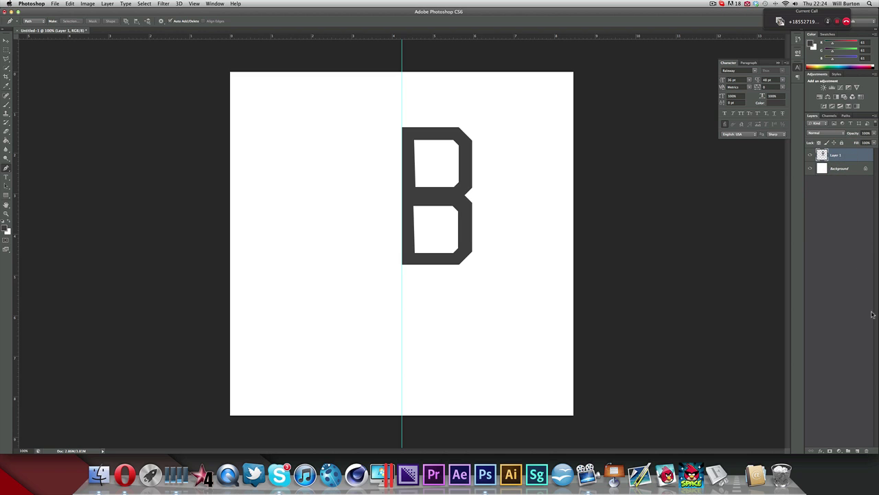
left_click(857, 450)
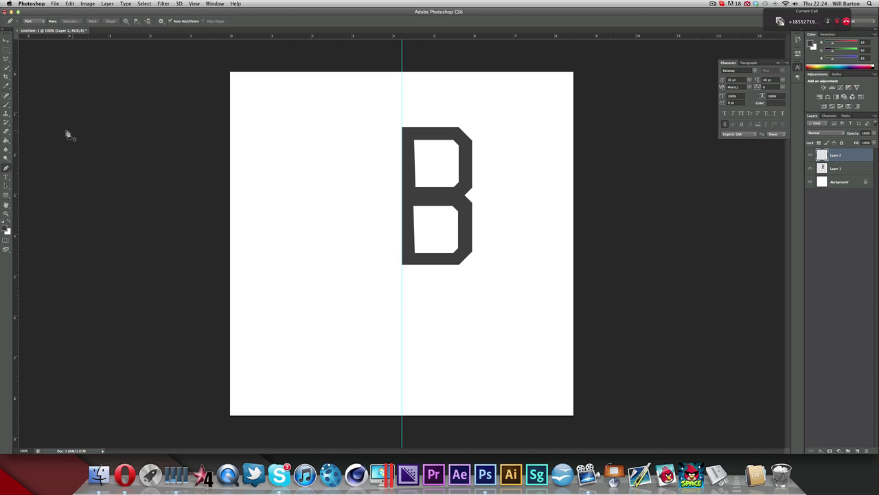
Step: Place a vertical guide left of the B and draw a curved path segment from it, bending down and left, removing the end anchor's outgoing handle
left_click_drag(20, 150, 311, 178)
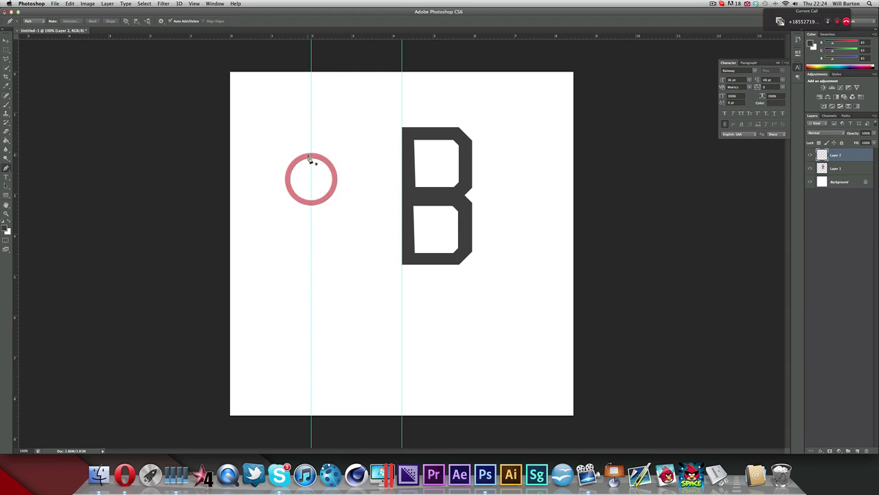
left_click(311, 139)
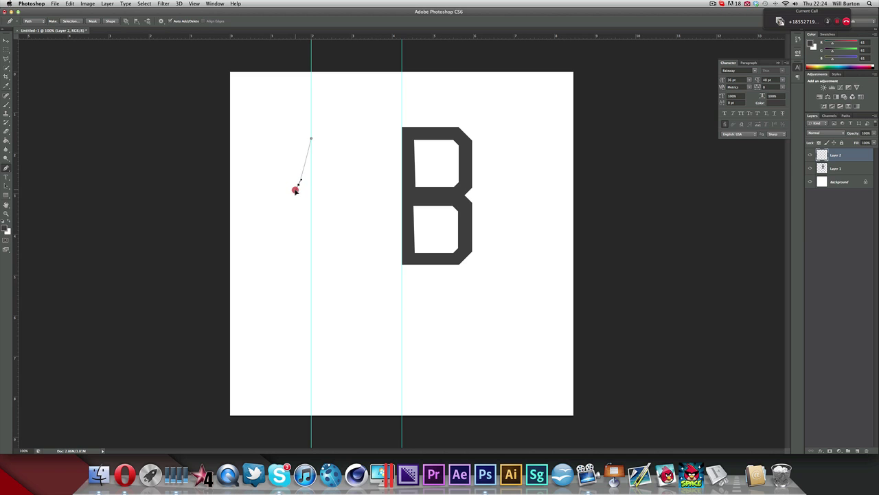
mouse_move(288, 195)
left_mouse_down()
mouse_move(281, 201)
mouse_move(288, 192)
mouse_move(291, 203)
left_mouse_up()
left_click_drag(290, 190, 287, 191)
left_click_drag(289, 191, 292, 193)
left_click_drag(287, 201, 314, 221)
key("super")
key("super+z")
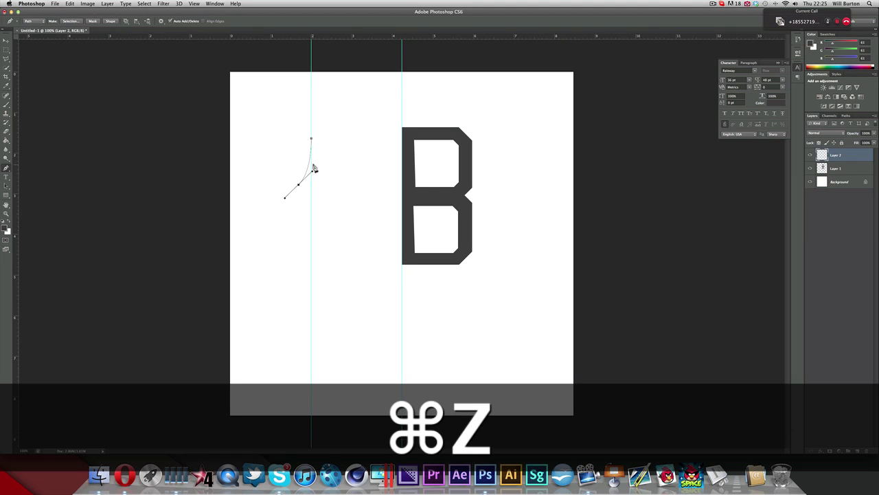
key("alt")
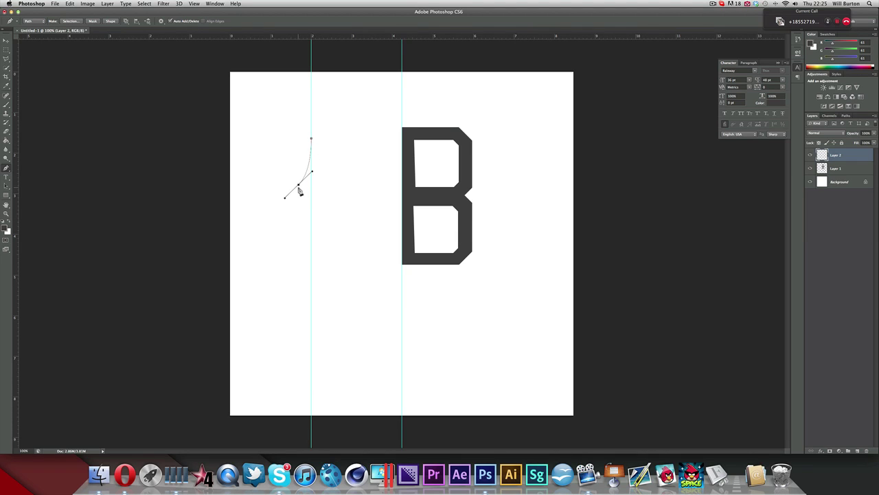
key("alt")
Step: Curve the path back to the guide, remove the end anchor's outgoing handle and close the half-teardrop with a straight edge along the guide
left_click_drag(311, 212, 341, 222)
key("shift")
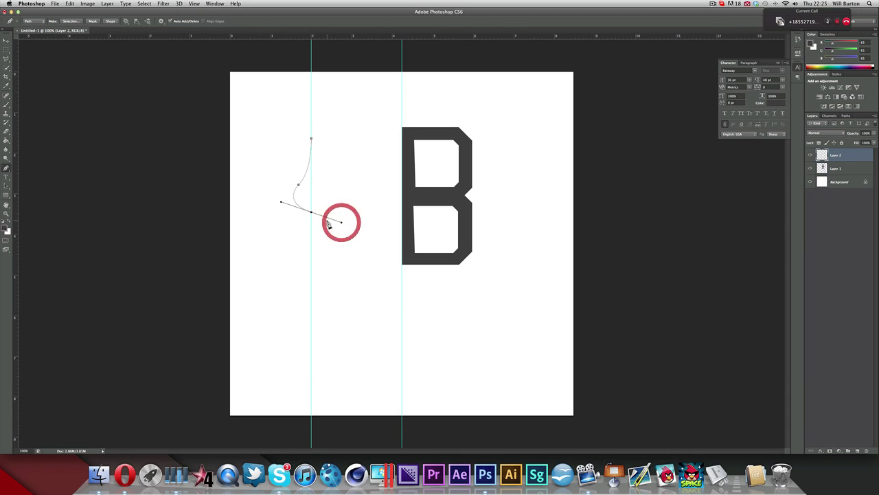
key("alt")
left_click(311, 213, "alt")
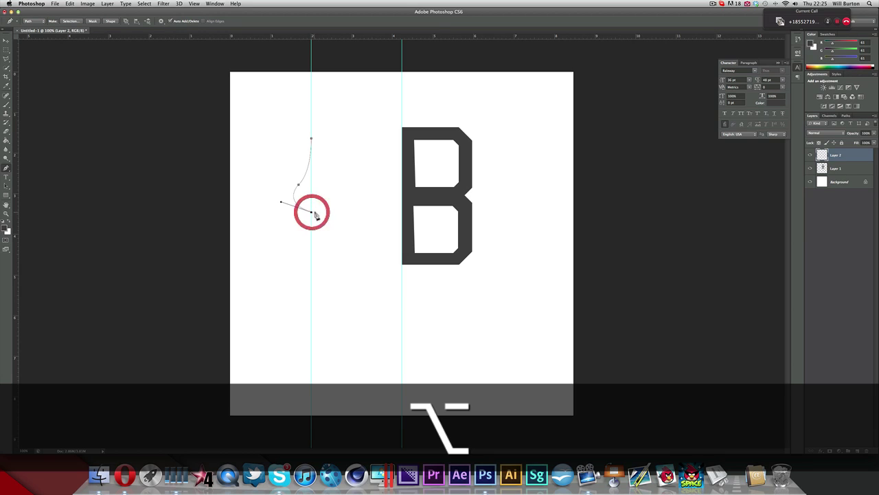
left_click(312, 141)
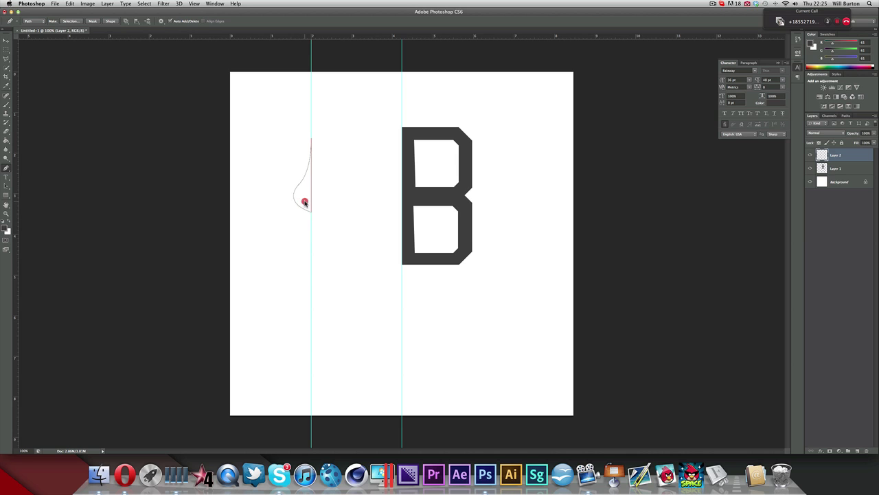
Step: Fill the closed half-teardrop path with the foreground colour in Normal mode at 100% opacity
right_click(306, 199)
left_click(330, 244)
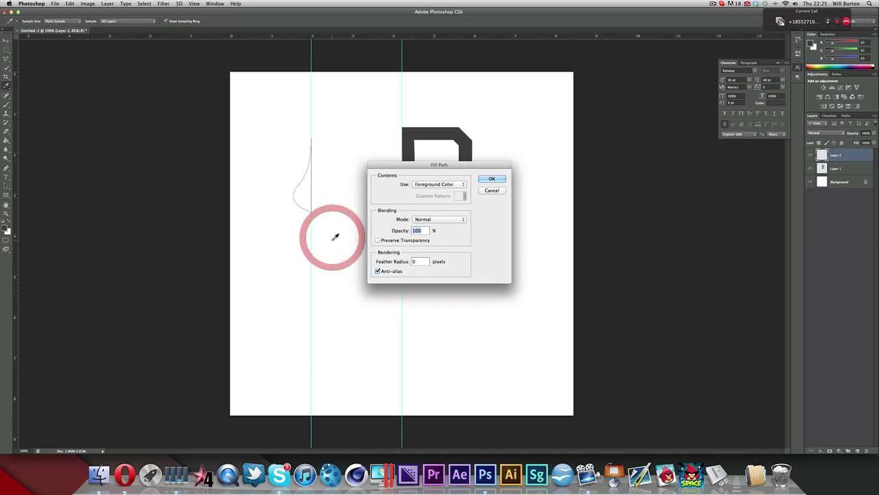
left_click(487, 180)
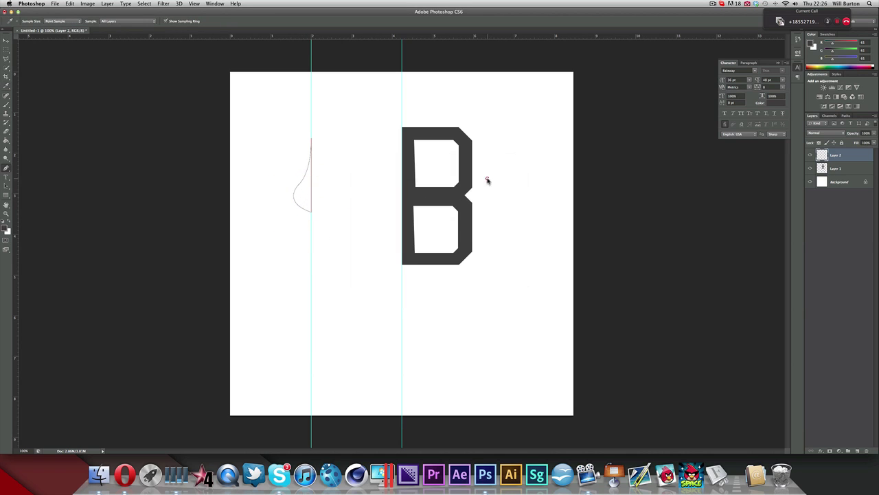
Step: Switch to the Move tool and hide the guides
left_click(7, 41)
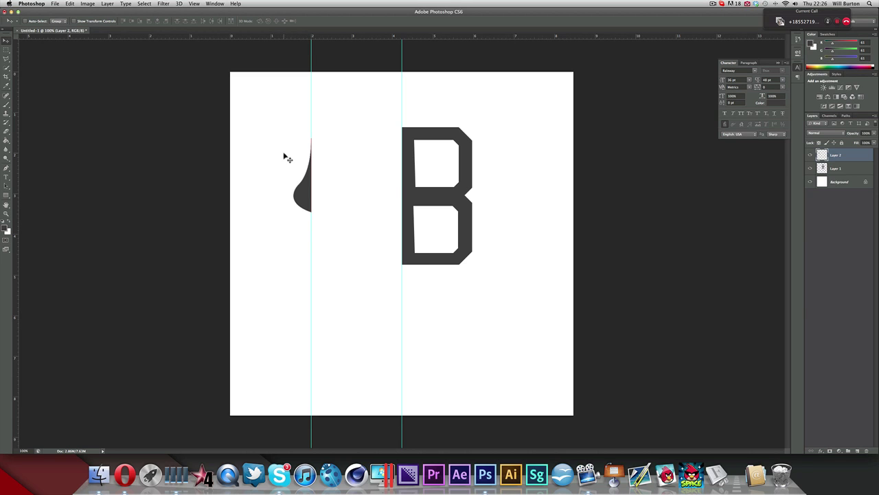
key("super")
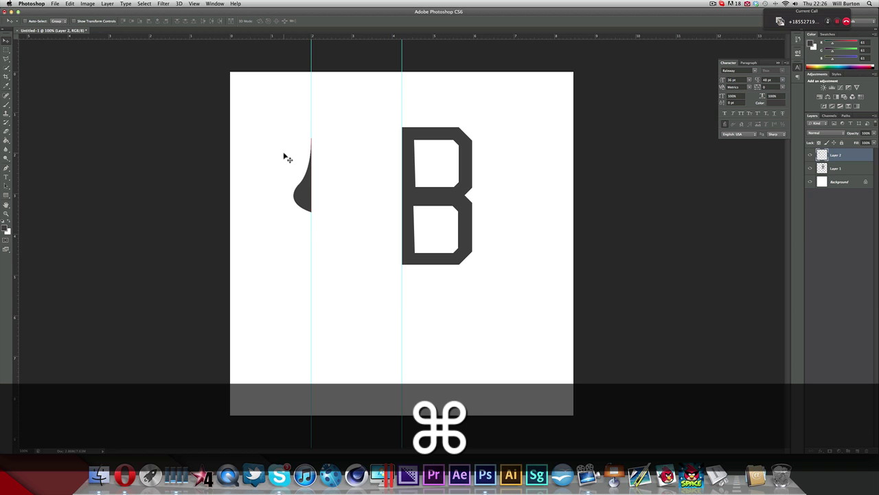
key("super+semicolon")
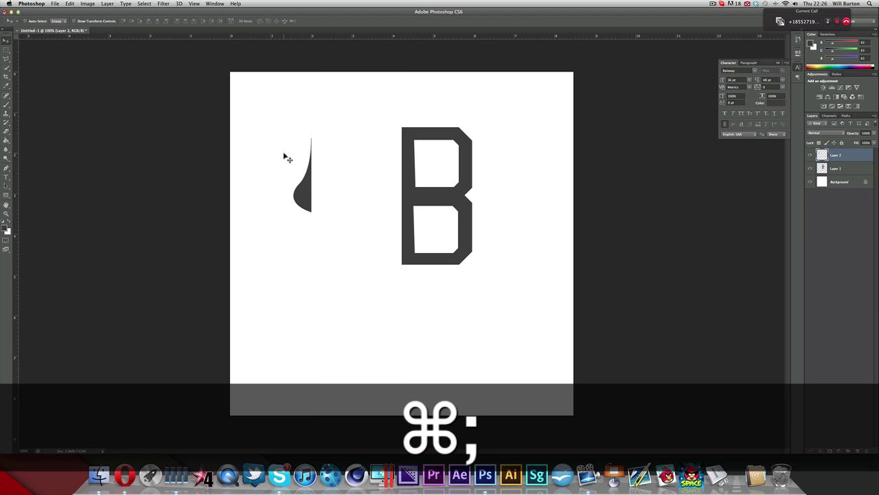
key("super+semicolon")
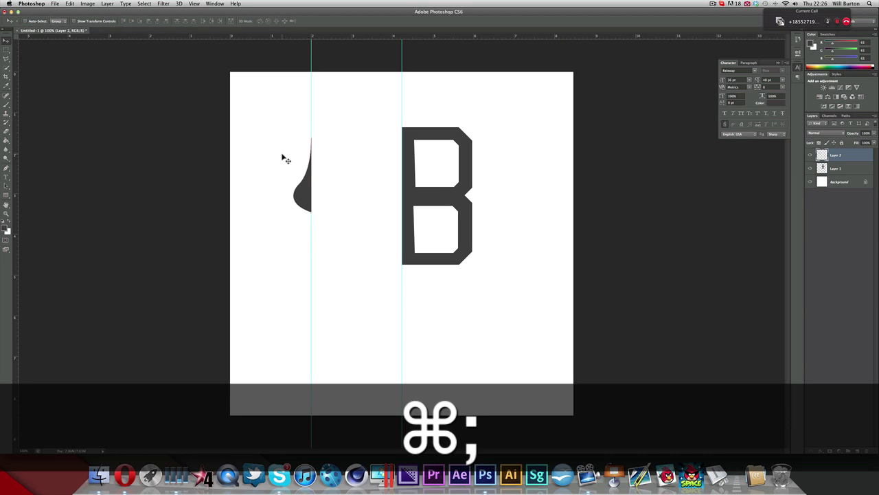
key("super+semicolon")
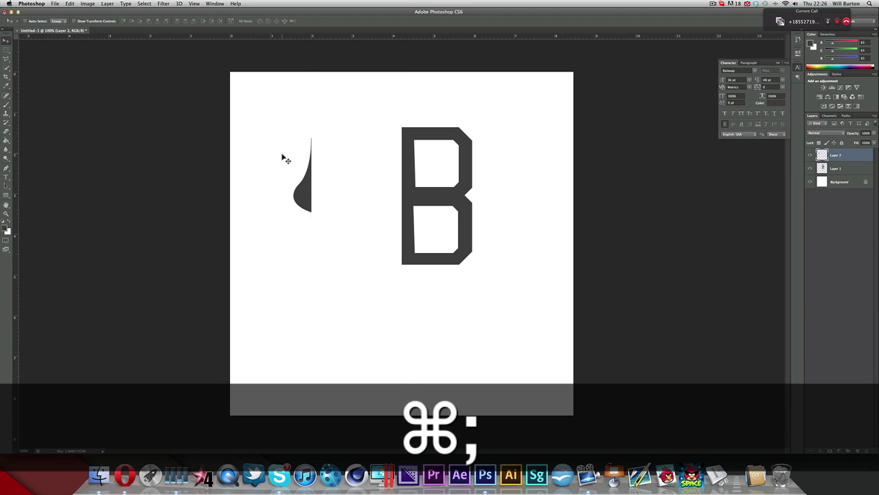
Step: Duplicate Layer 2, which holds the half-teardrop shape
left_click(866, 158)
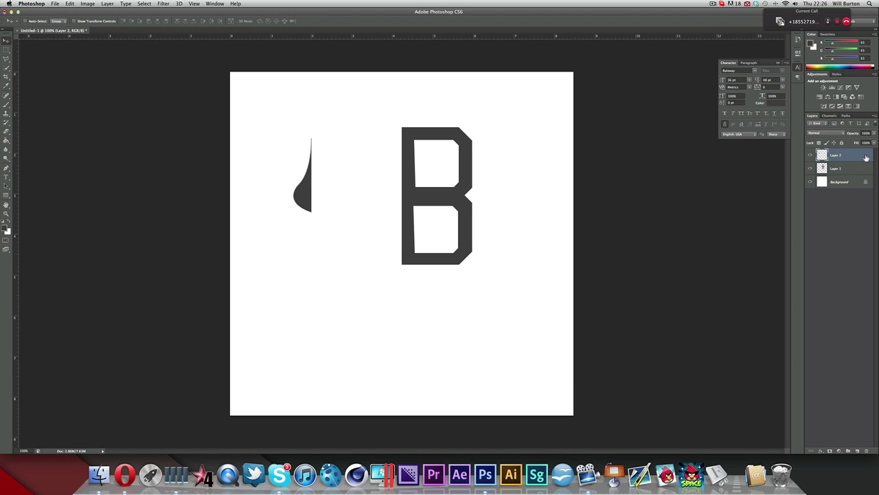
key("super")
right_click(856, 158)
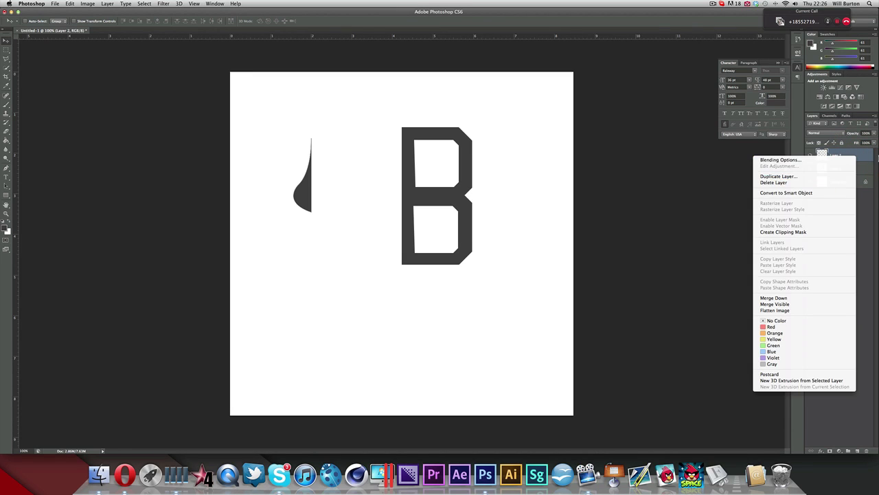
left_click(868, 155)
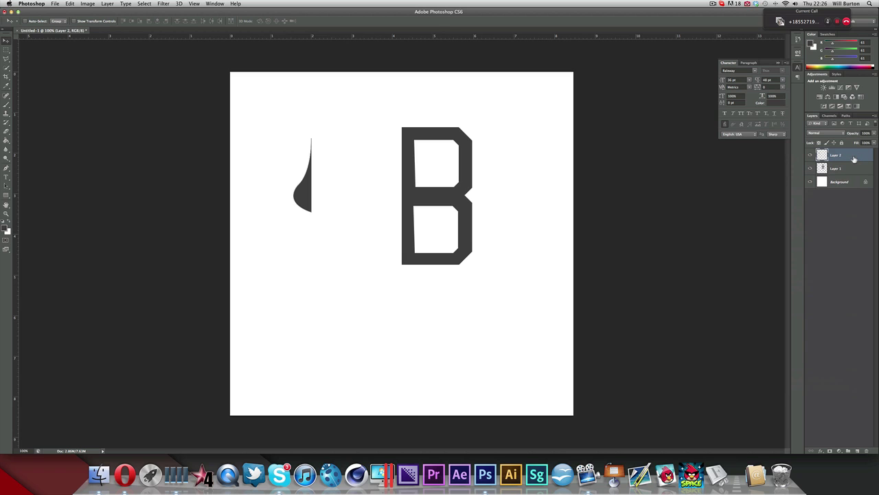
key("super")
key("super+j")
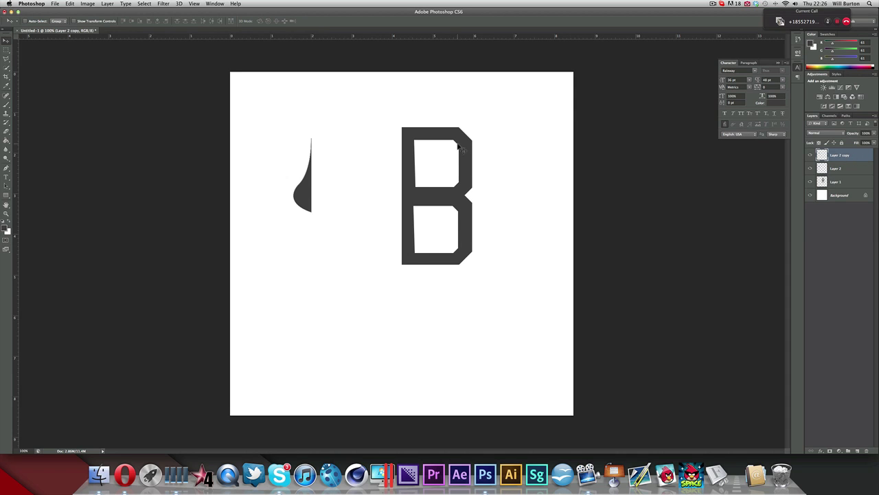
Step: Try to mirror the copied half-teardrop with Flip Horizontal and move it to the right
left_click(85, 4)
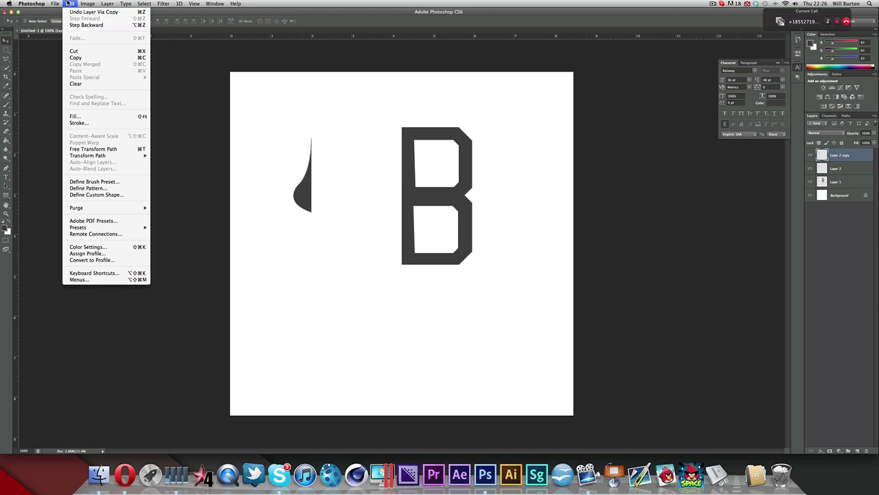
mouse_move(99, 158)
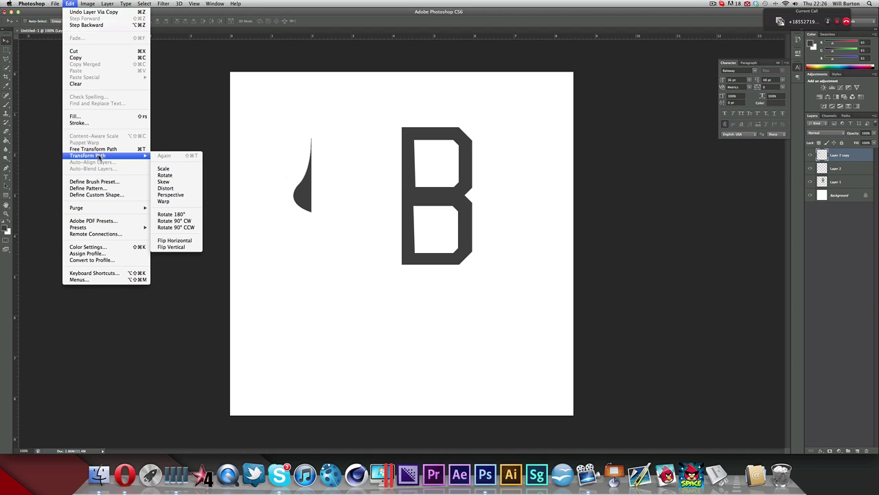
left_click(187, 240)
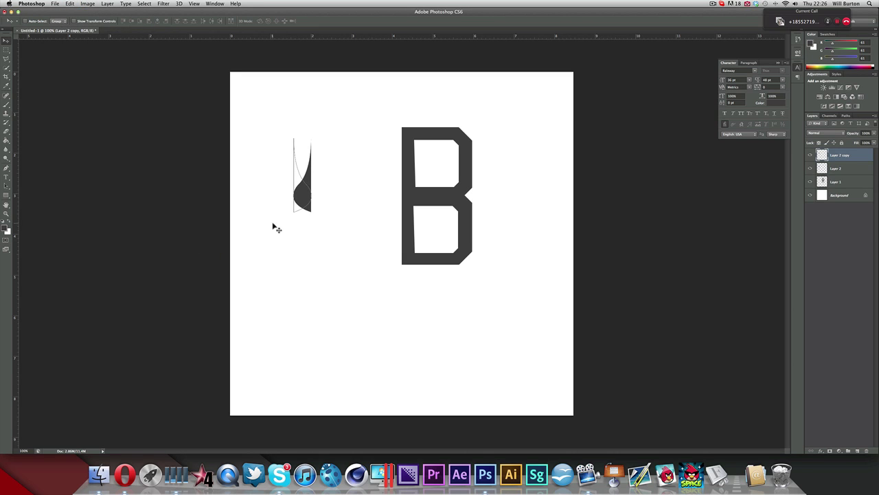
left_click_drag(302, 204, 316, 199)
Step: Undo the move, the horizontal flip and the duplication of Layer 2
key("super+z")
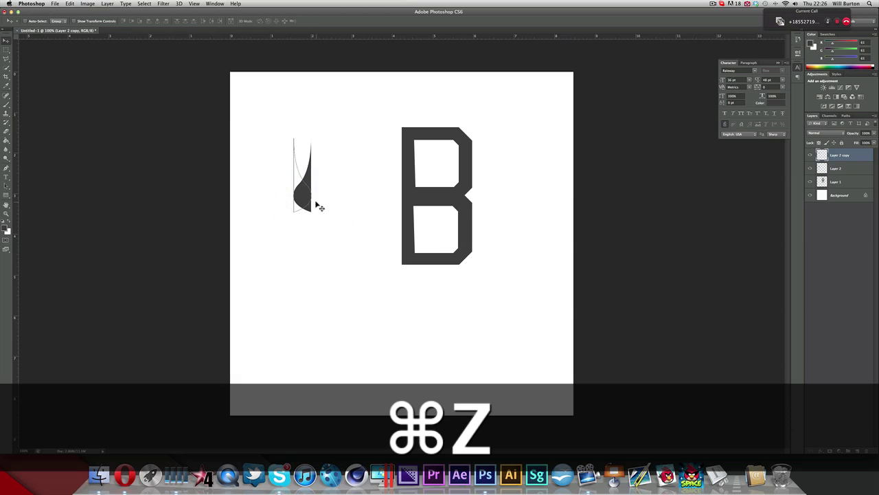
key("super+z")
key("super+alt+z")
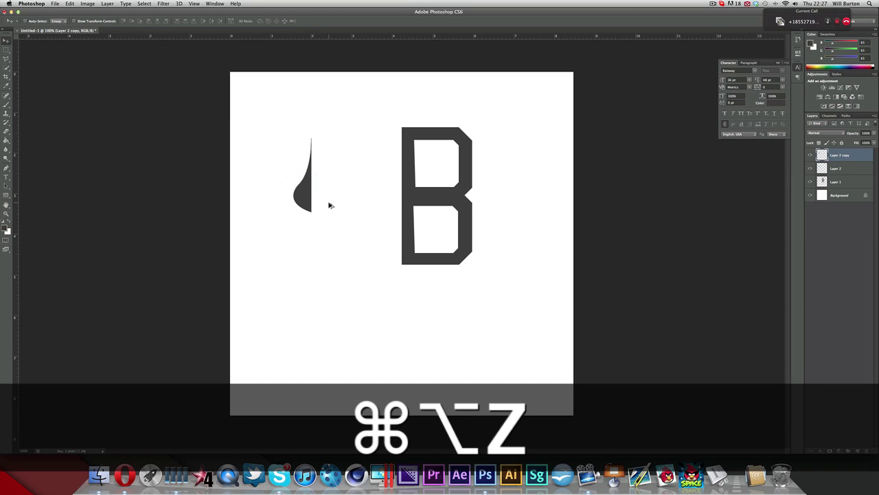
left_click(860, 157, "super")
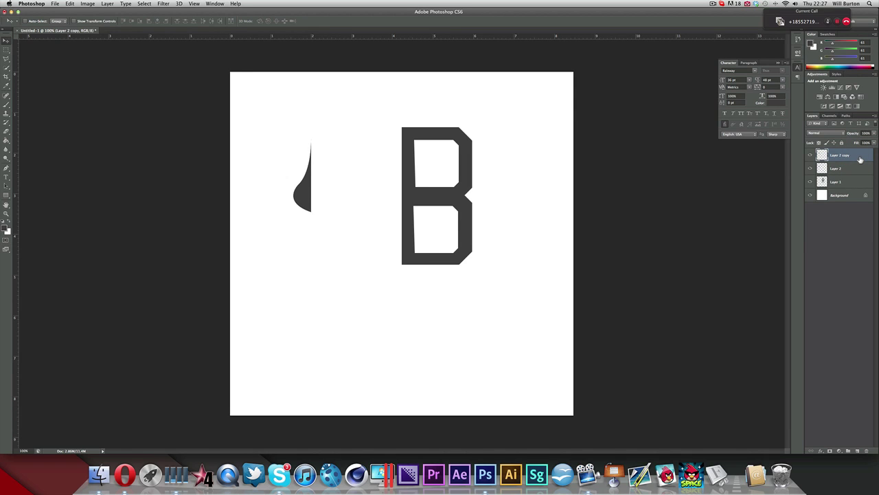
key("super+alt+z")
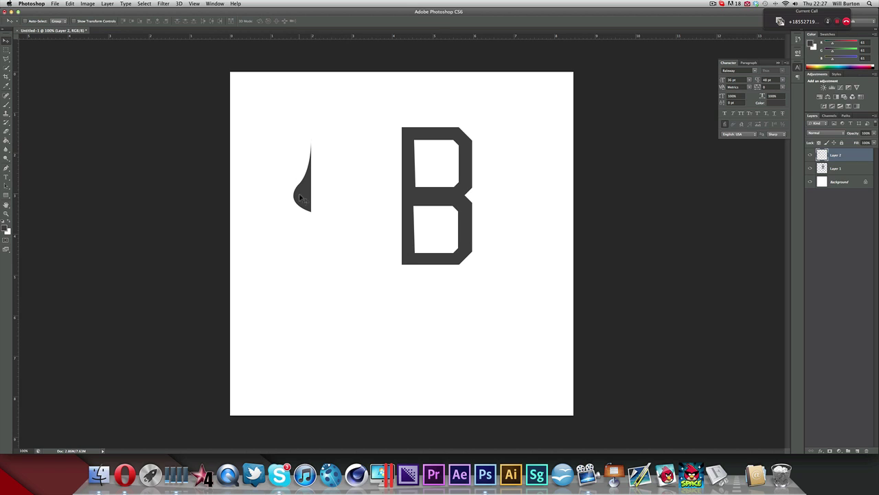
left_click(6, 168)
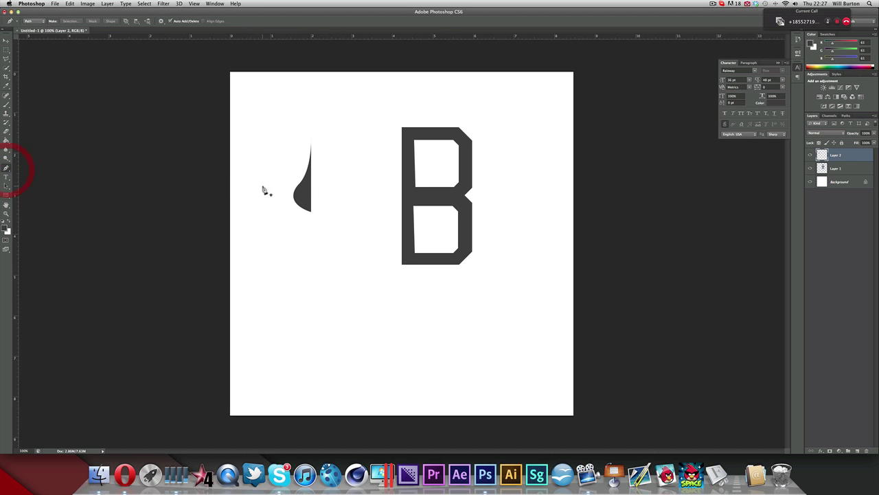
key("super+z")
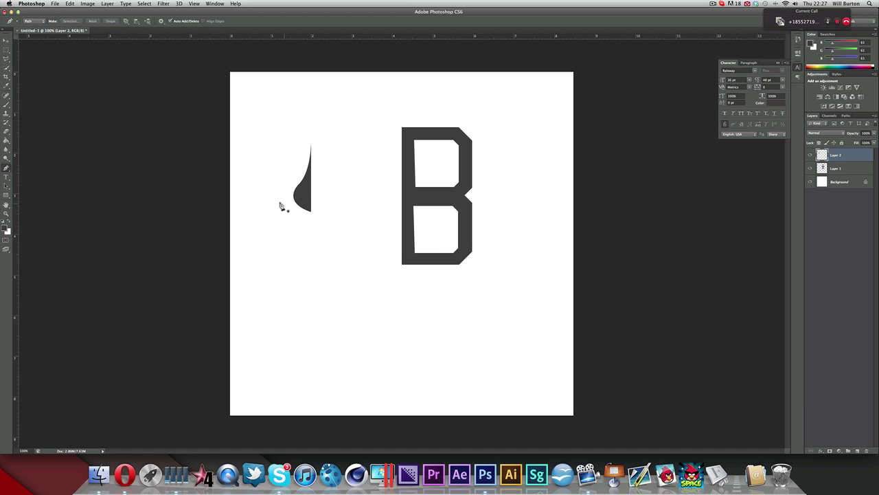
left_click(6, 40)
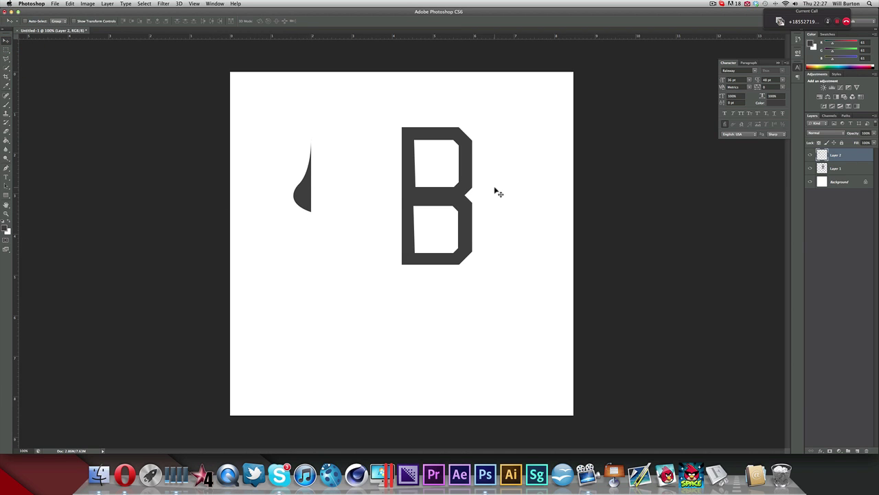
Step: Convert Layer 2 to a smart object and rasterize it back to a regular layer
right_click(853, 158)
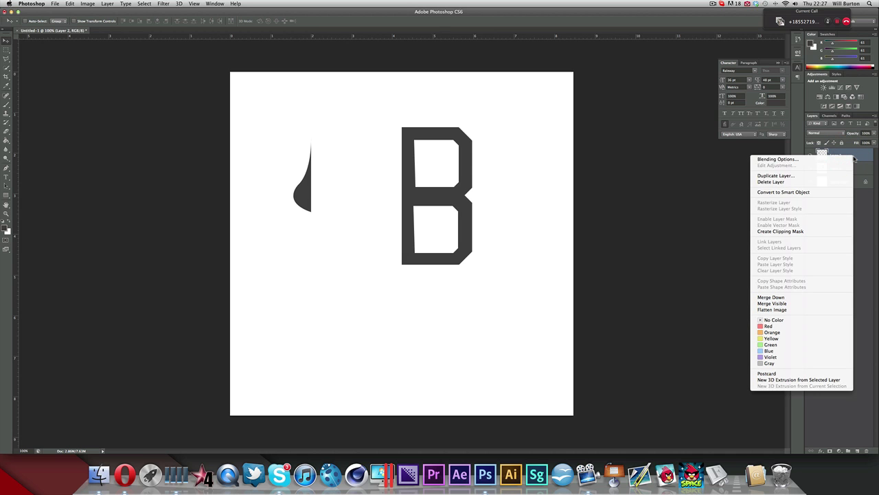
left_click(843, 192)
right_click(859, 157)
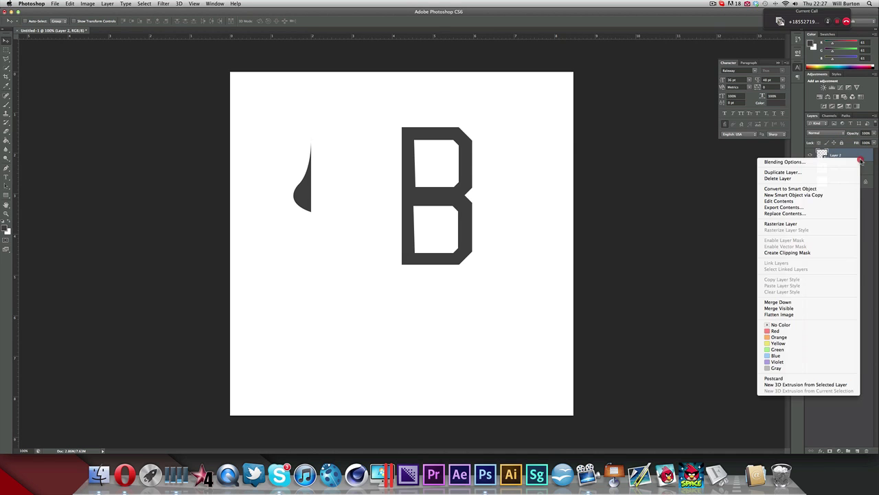
left_click(834, 222)
right_click(851, 155)
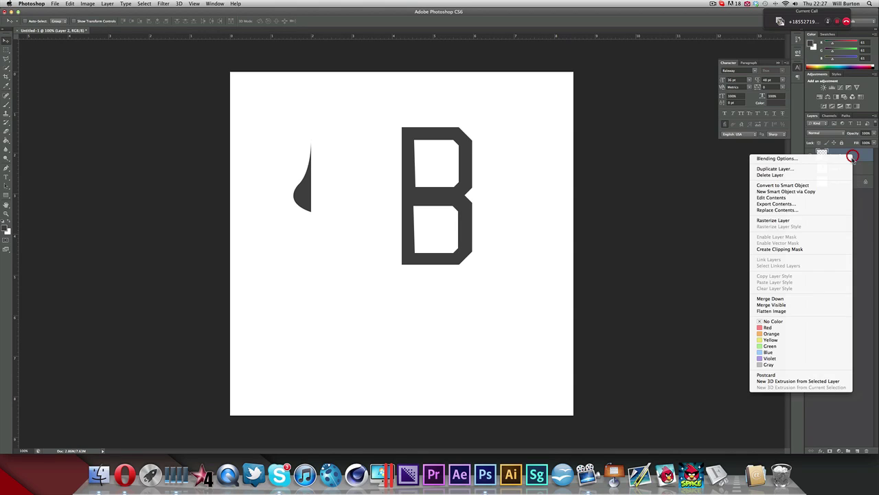
left_click(824, 221)
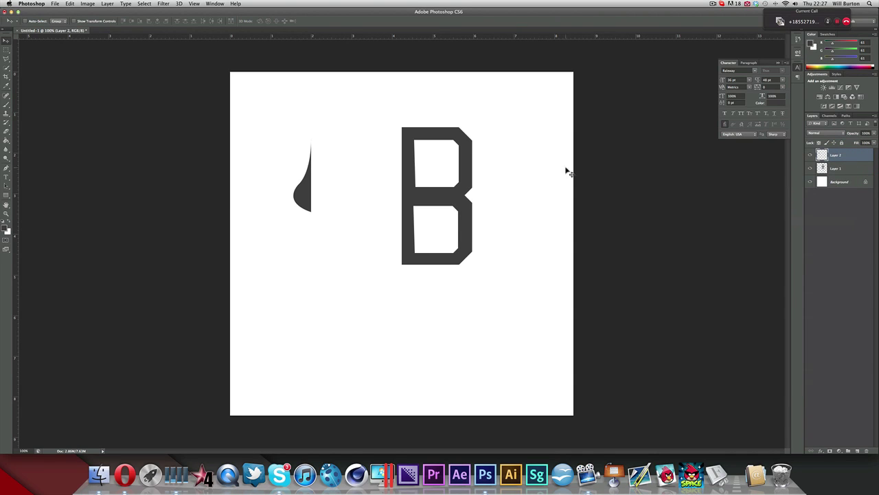
Step: Move the half-teardrop slightly to the left and duplicate its layer
mouse_move(302, 199)
left_mouse_down()
mouse_move(273, 197)
mouse_move(306, 198)
mouse_move(285, 198)
left_mouse_up()
key("super+j")
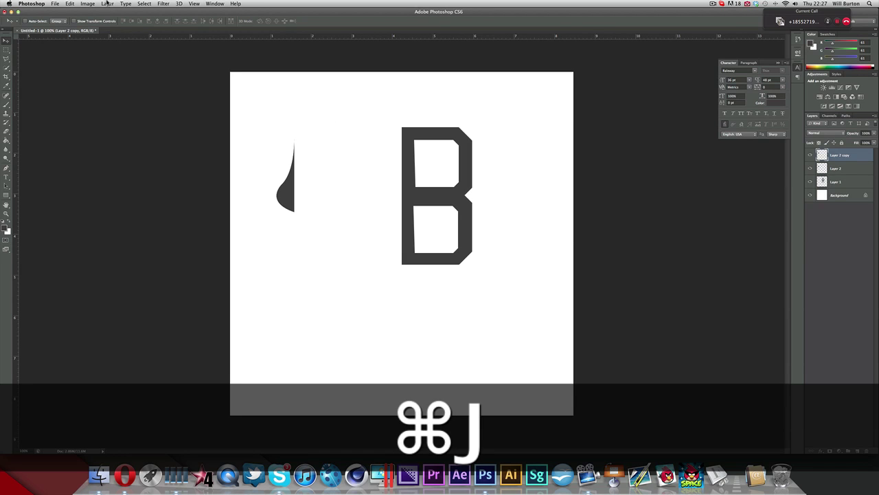
Step: Flip the duplicated half-teardrop horizontally and move it right so it stands as the mirrored half beside the original
left_click(87, 3)
mouse_move(72, 4)
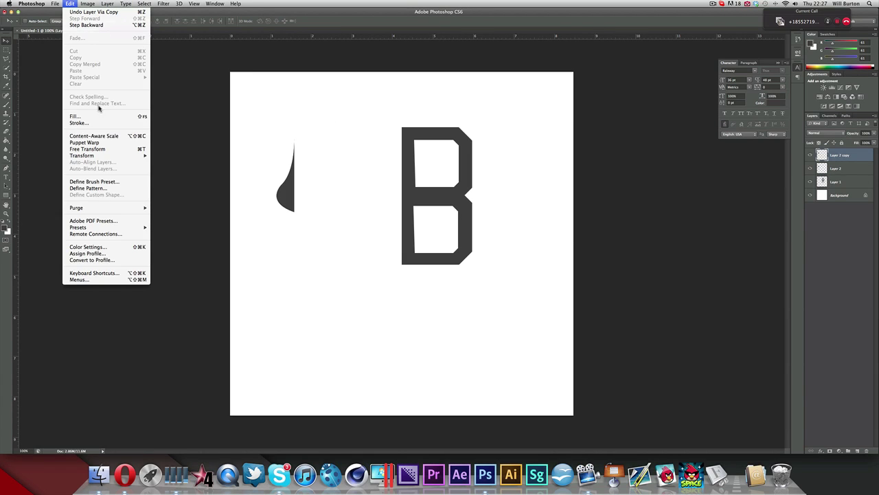
mouse_move(131, 158)
left_click(177, 241)
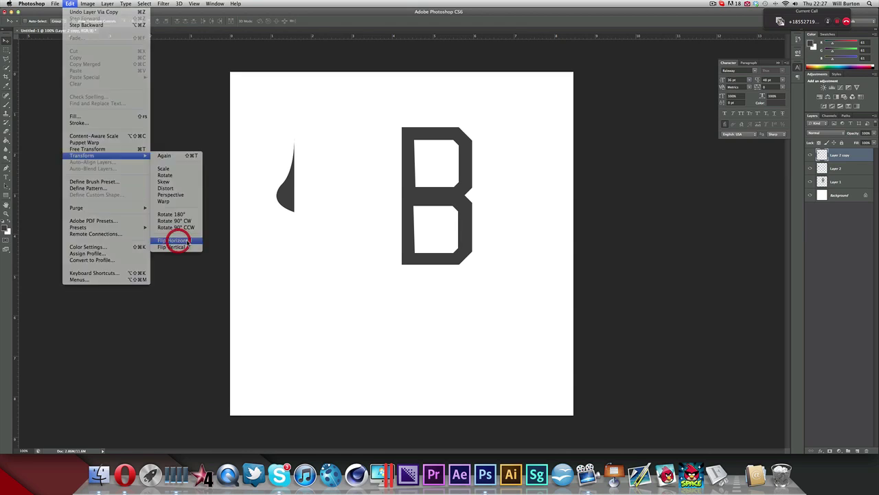
mouse_move(288, 197)
left_mouse_down()
mouse_move(327, 196)
mouse_move(304, 198)
left_mouse_up()
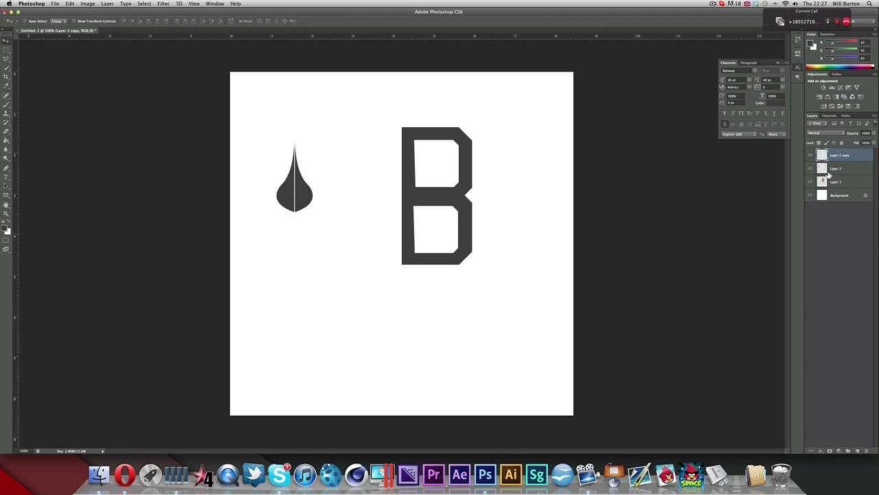
Step: Move the mirrored half left against the original half to close the gap along the teardrop's centre line
key("super+equal")
key("super+equal")
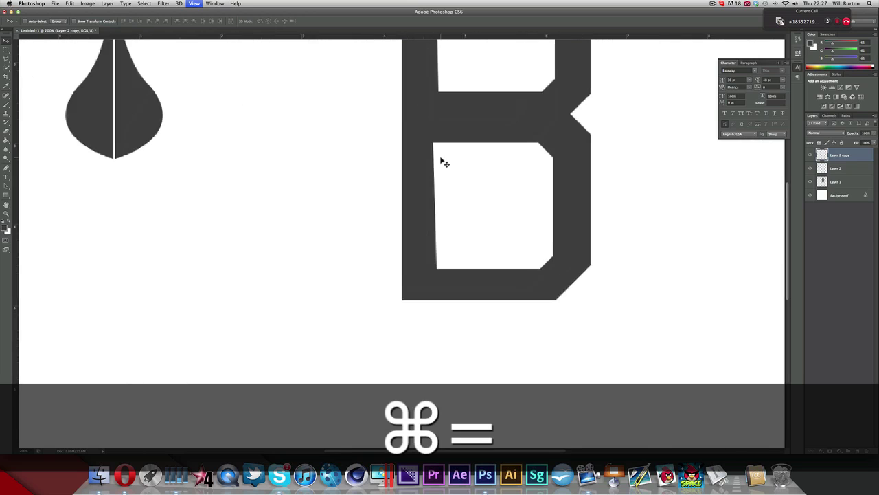
left_click_drag(108, 119, 107, 116)
key("shift")
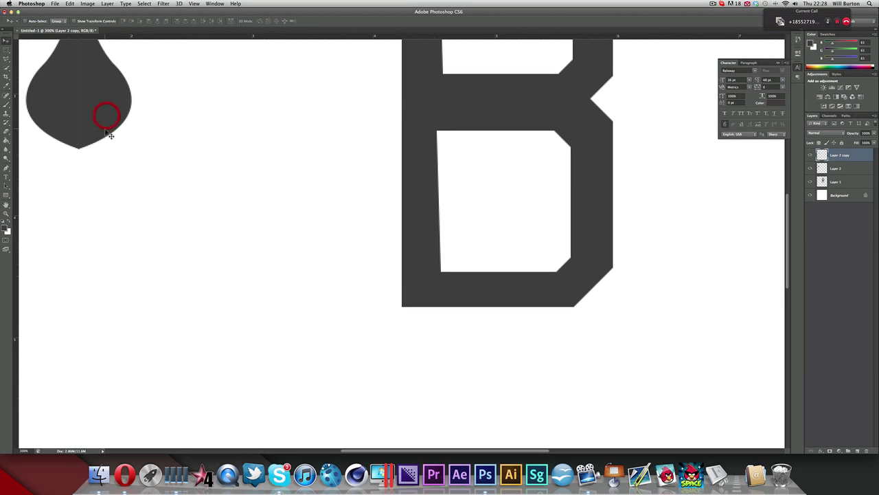
scroll(101, 145, "up", 5)
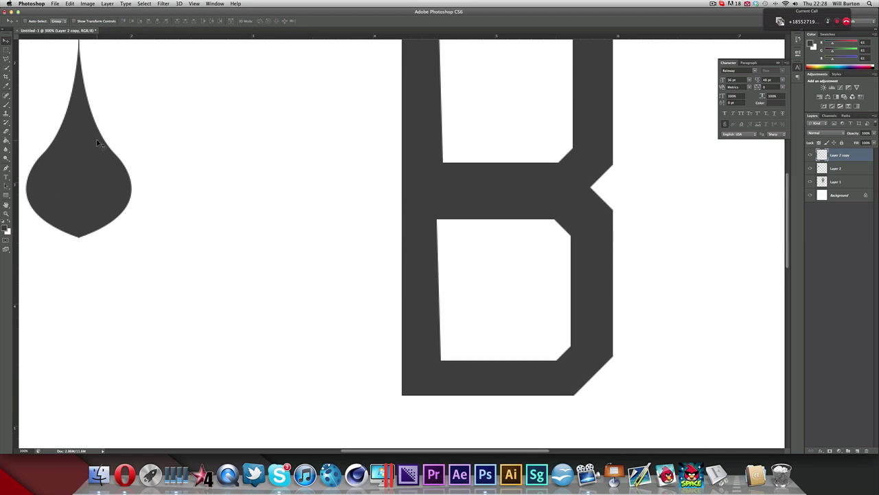
key("super+minus")
key("super+minus")
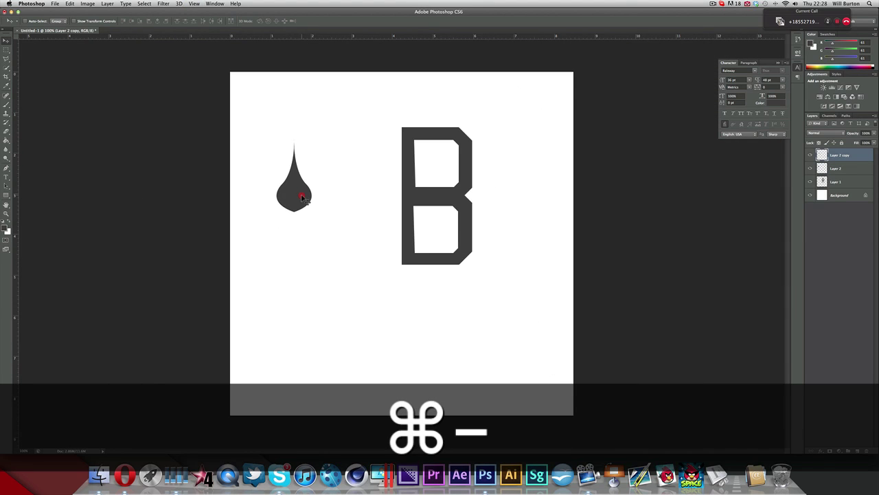
Step: Shift the mirrored half slightly right to leave a thin vertical gap between the two teardrop halves
left_click_drag(301, 198, 303, 197)
left_click(321, 222)
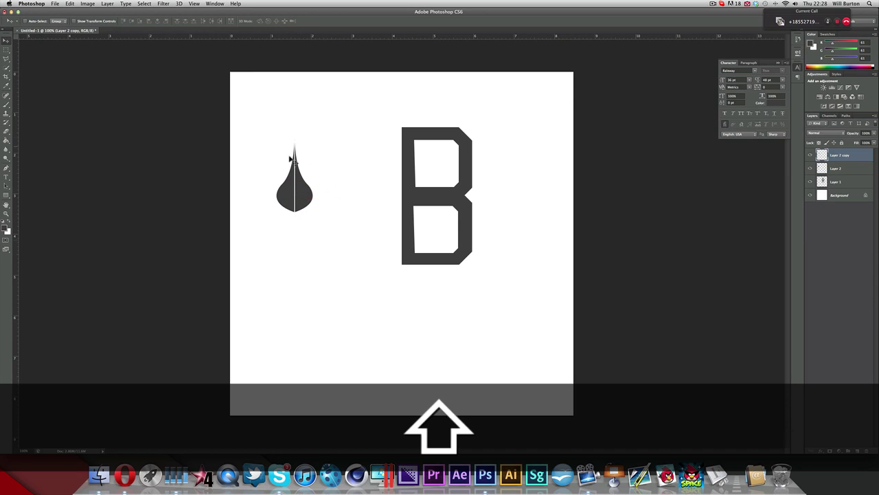
Step: Scale both teardrop halves together to about 249% with Free Transform and position the shape beside the letter B
left_click(855, 168, "shift")
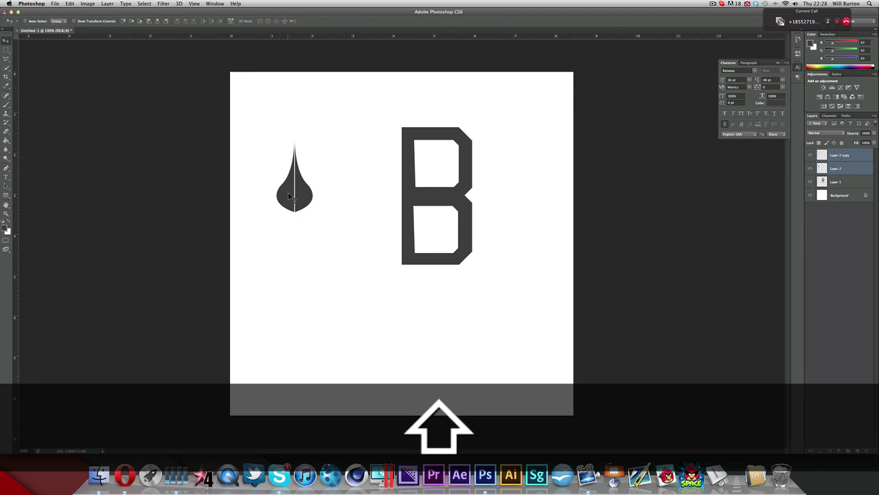
key("super+t")
left_click_drag(312, 213, 370, 318)
left_click_drag(348, 278, 346, 240)
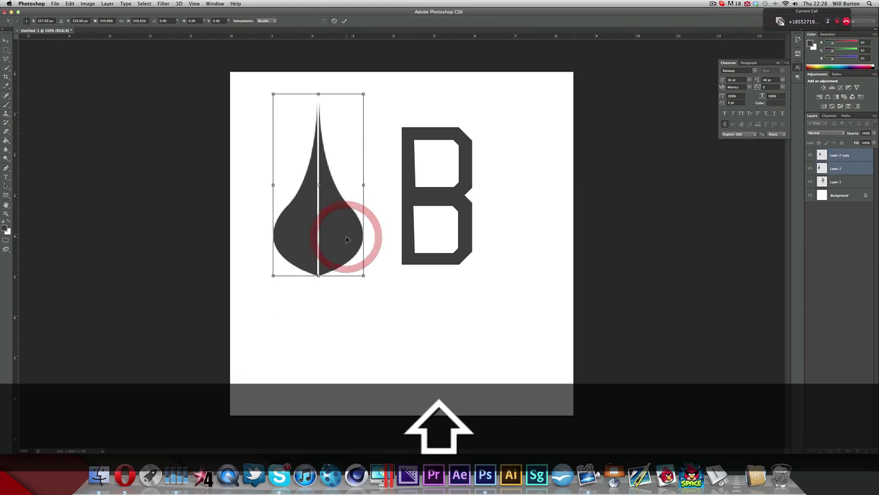
key("Return")
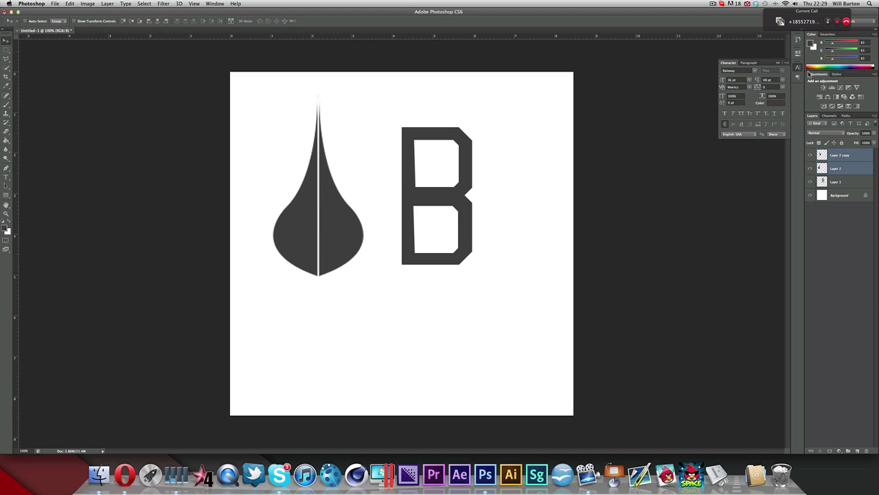
Step: Collapse the Character panel to clear the workspace
left_click(798, 68)
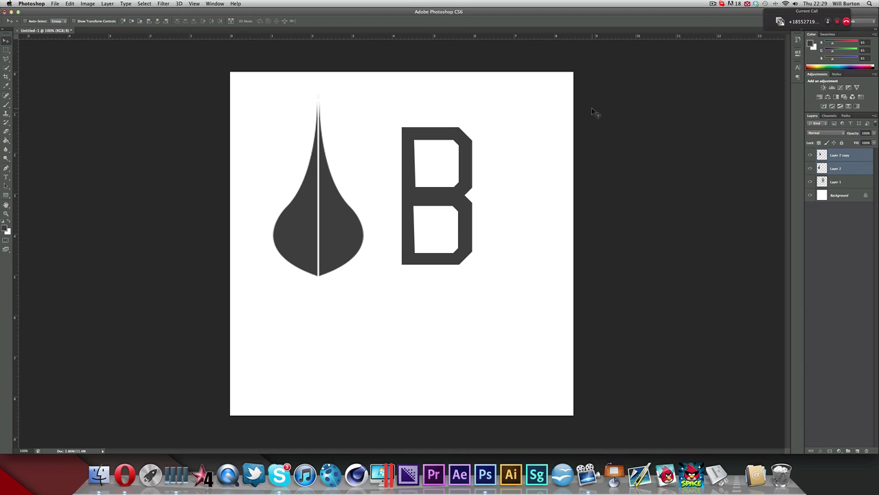
left_click(713, 4)
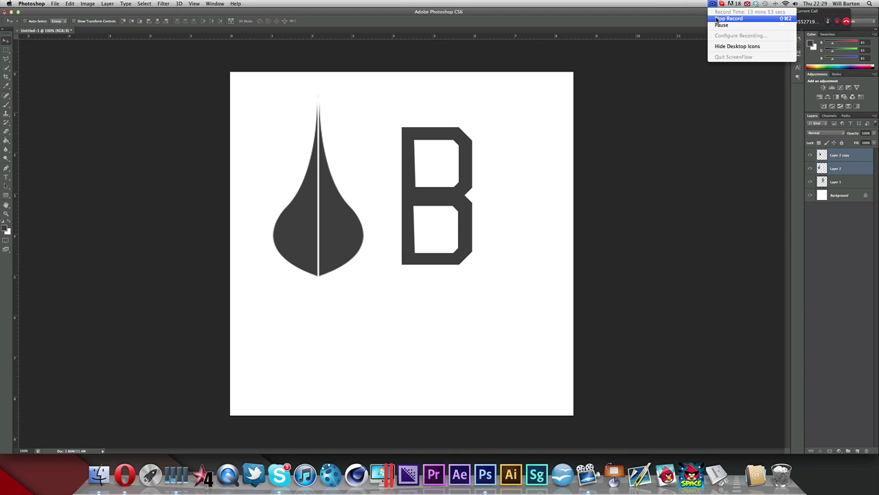